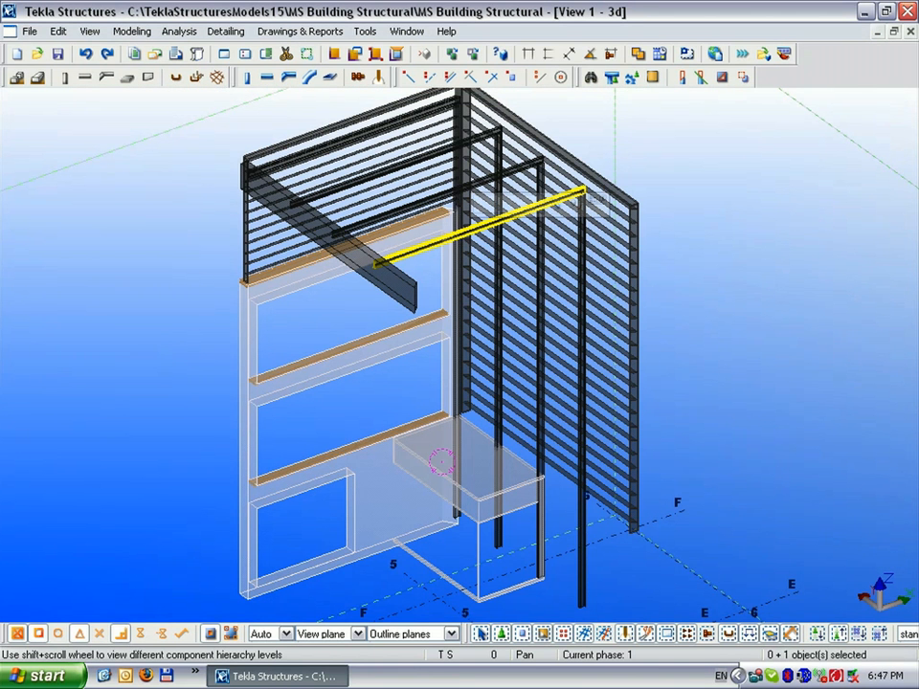
Examine the end roof beam, its column and the L-plate connecting them in the Tekla steel frame model
right_click(464, 231)
click(497, 284)
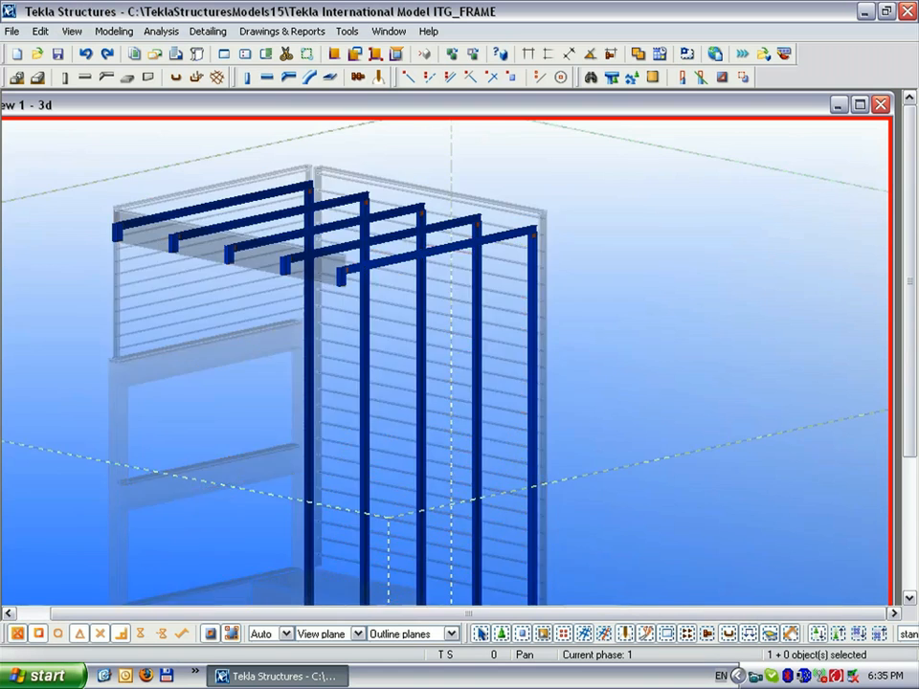
scroll(530, 227, up, 10)
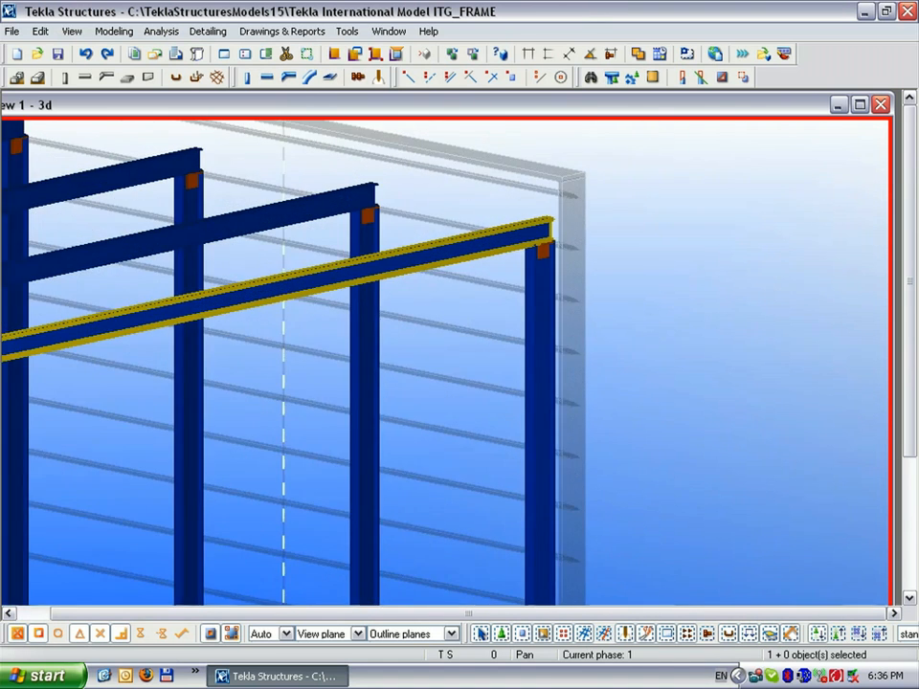
scroll(551, 230, up, 6)
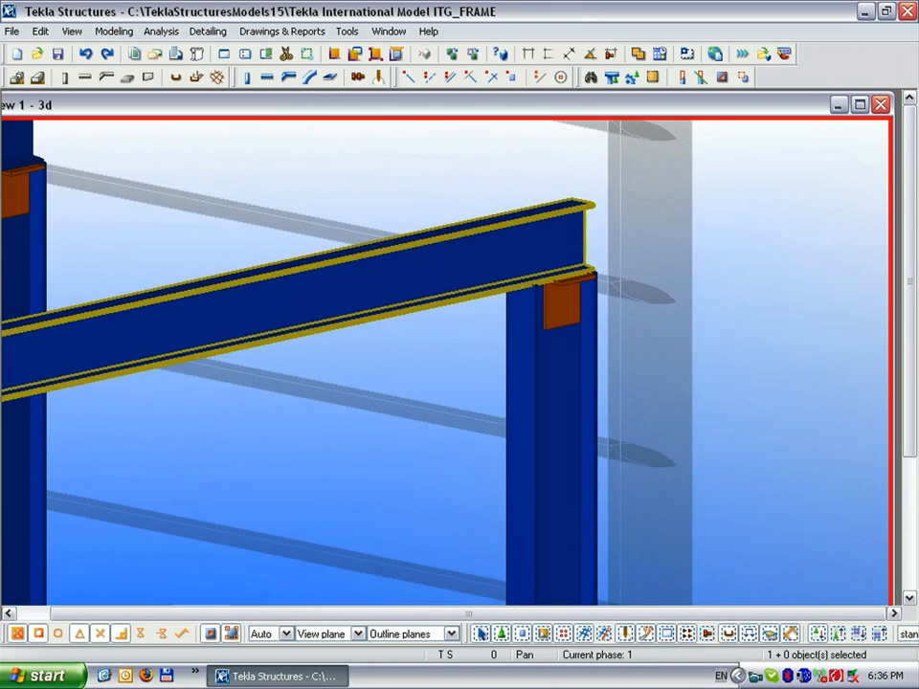
click(531, 232)
click(565, 299)
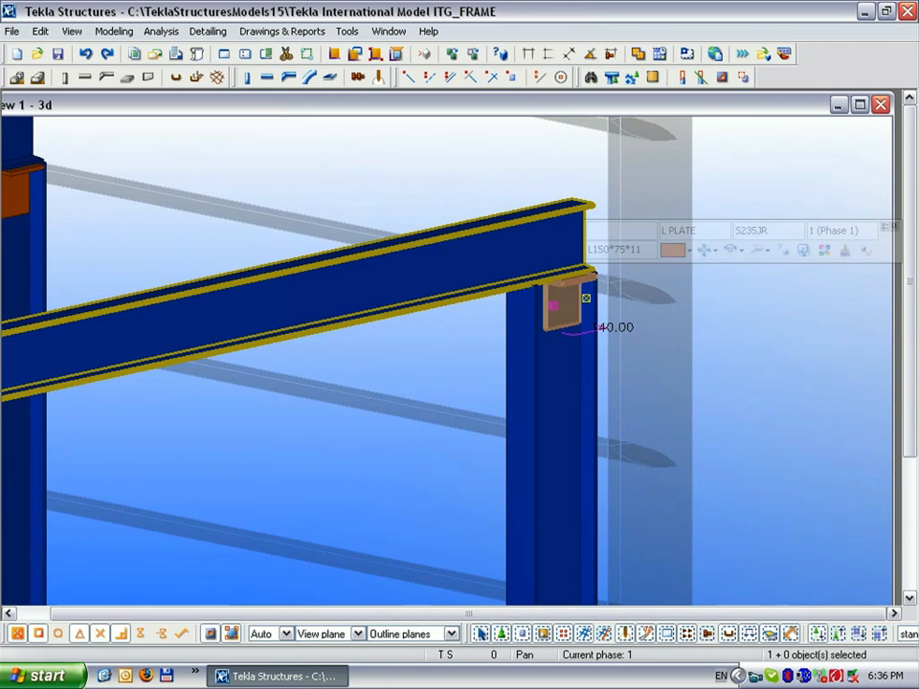
click(550, 230)
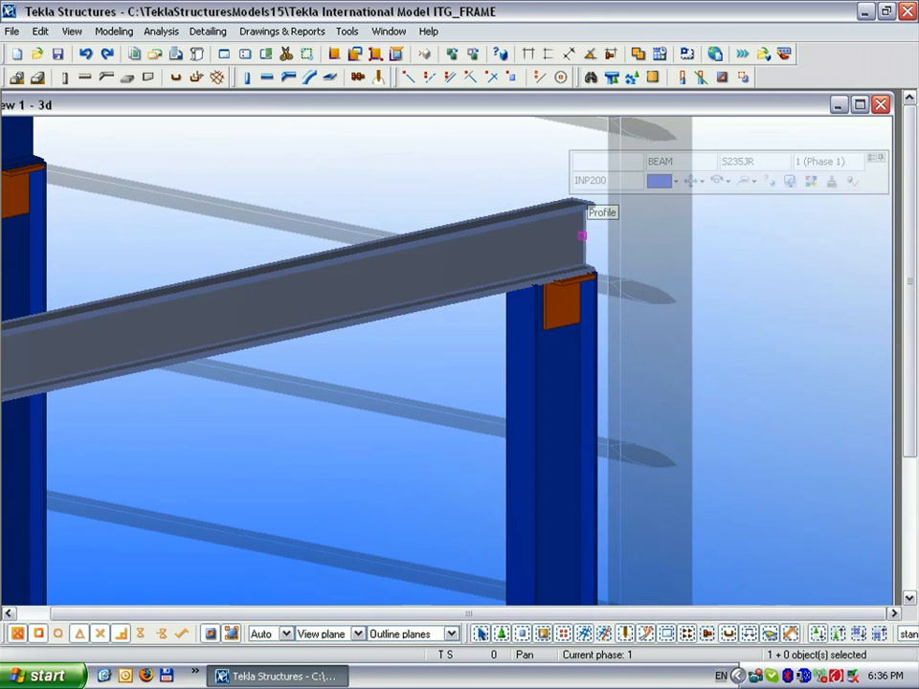
click(551, 276)
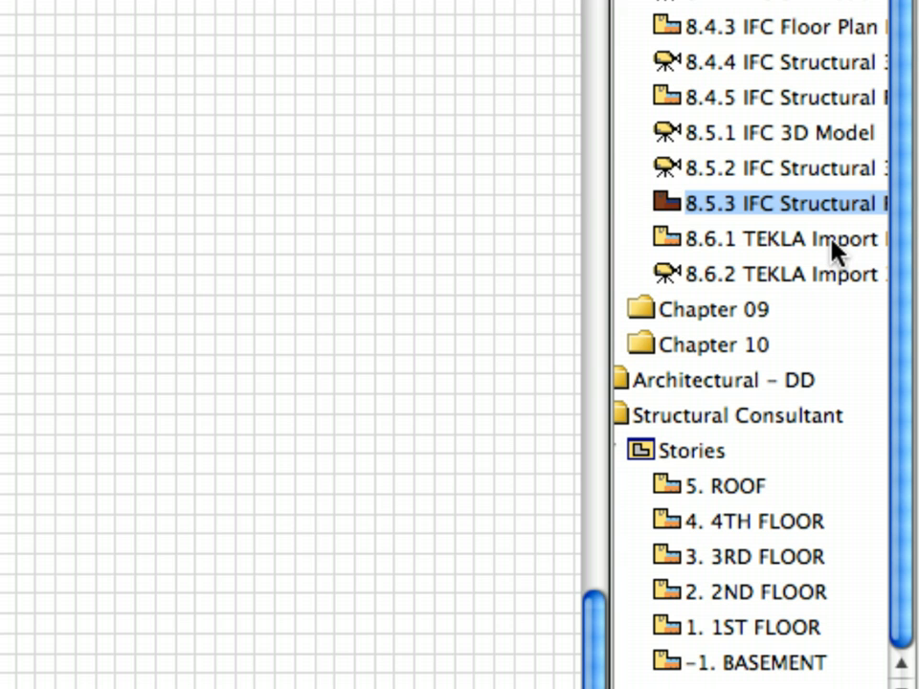
Switch to ArchiCAD, open the 8.6.1 and 8.6.2 TEKLA Import views and display the Quick Layers palette
double_click(832, 243)
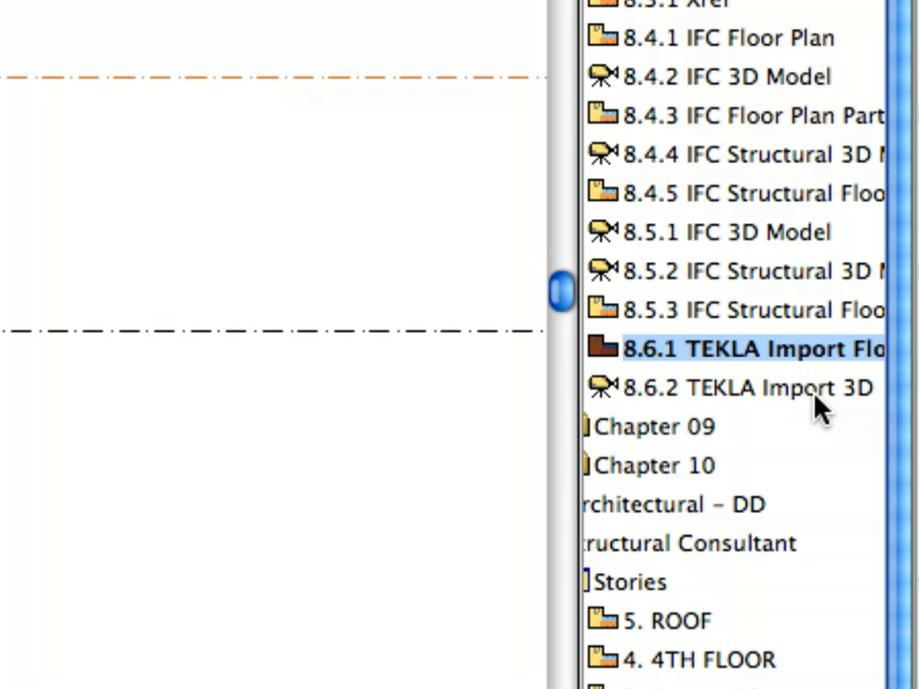
double_click(818, 388)
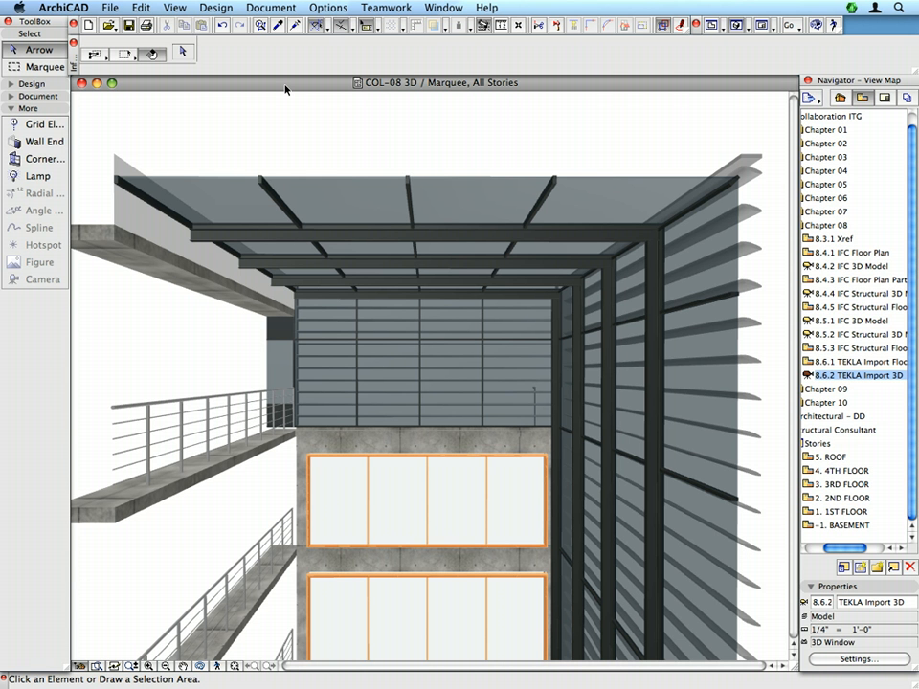
click(445, 7)
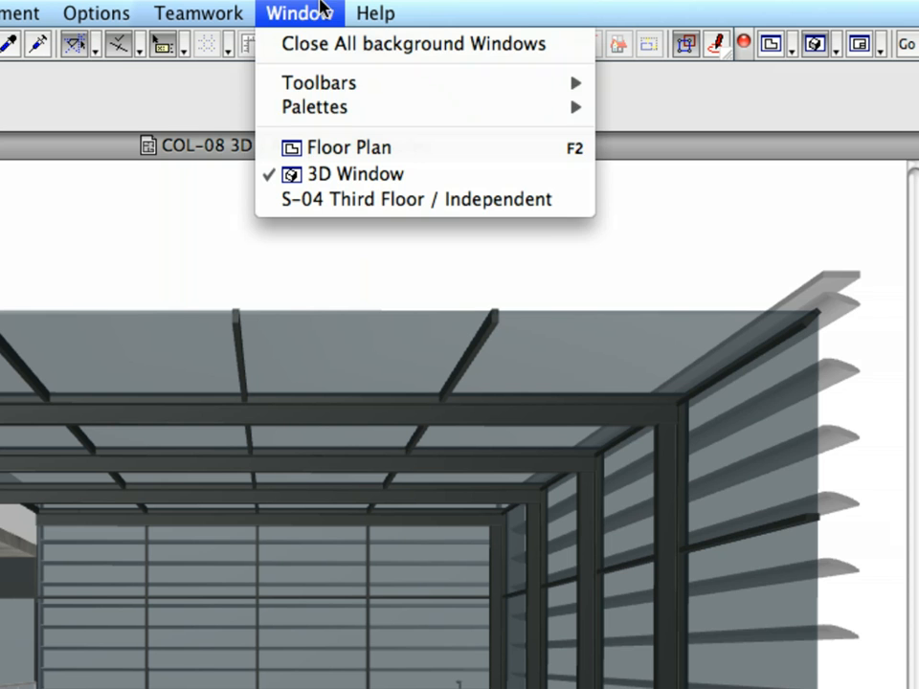
mouse_move(342, 113)
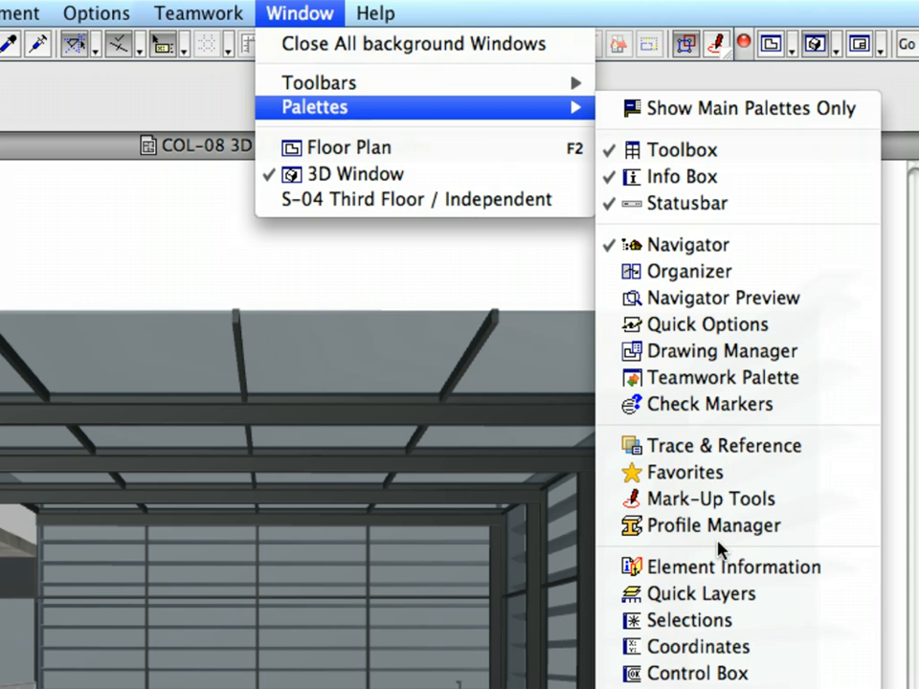
click(806, 605)
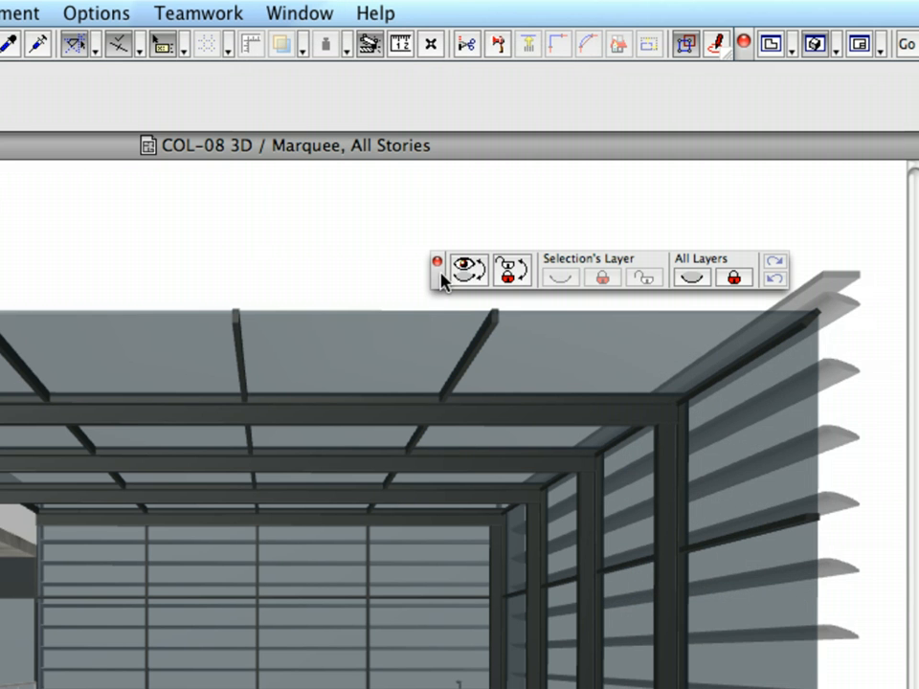
drag(442, 281, 181, 276)
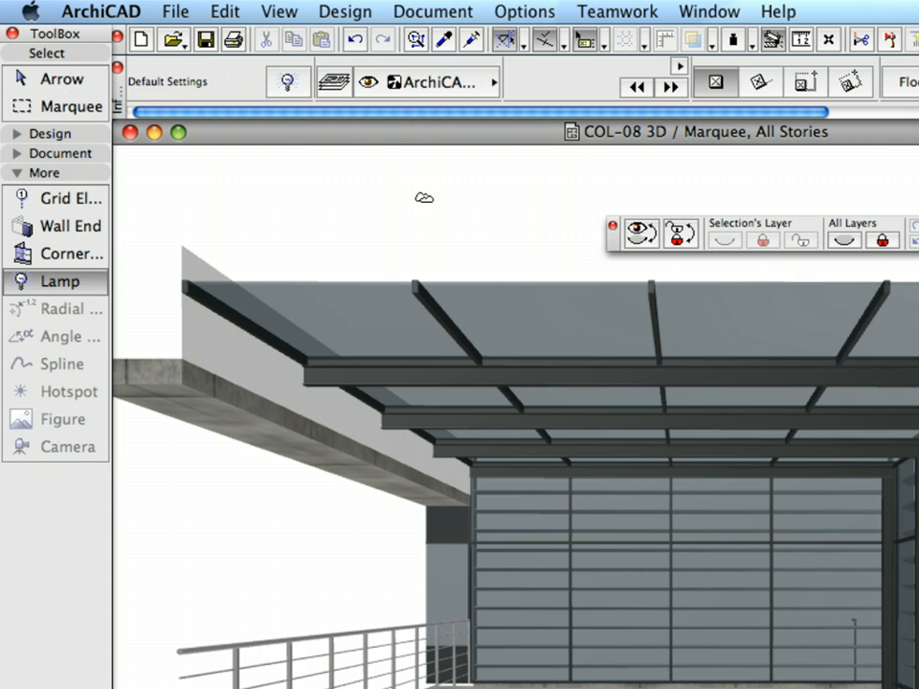
Select the front steel roof beam in the 3D view and hide its S-METL layer
click(61, 88)
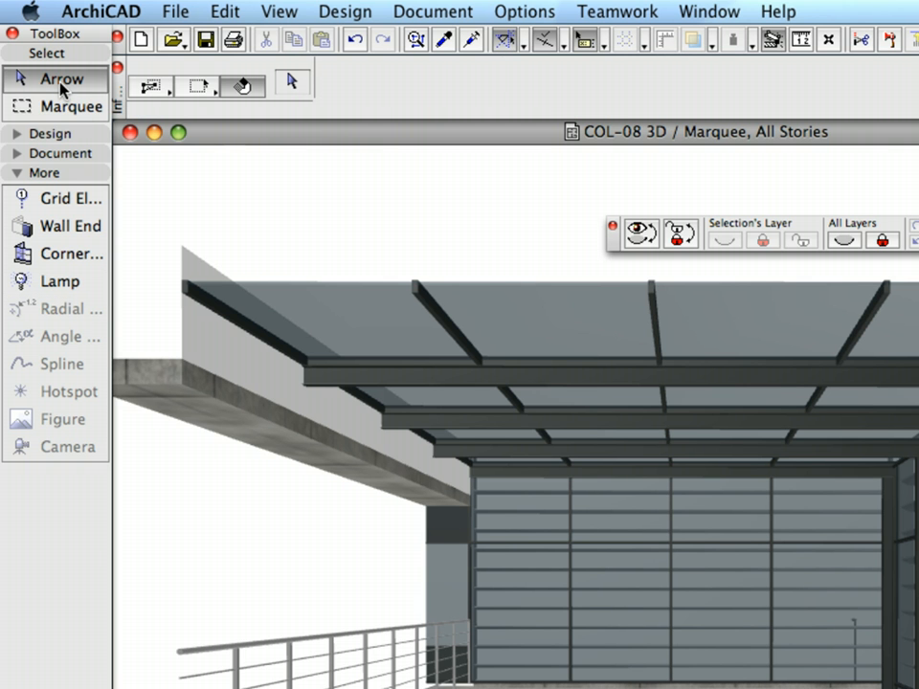
click(247, 91)
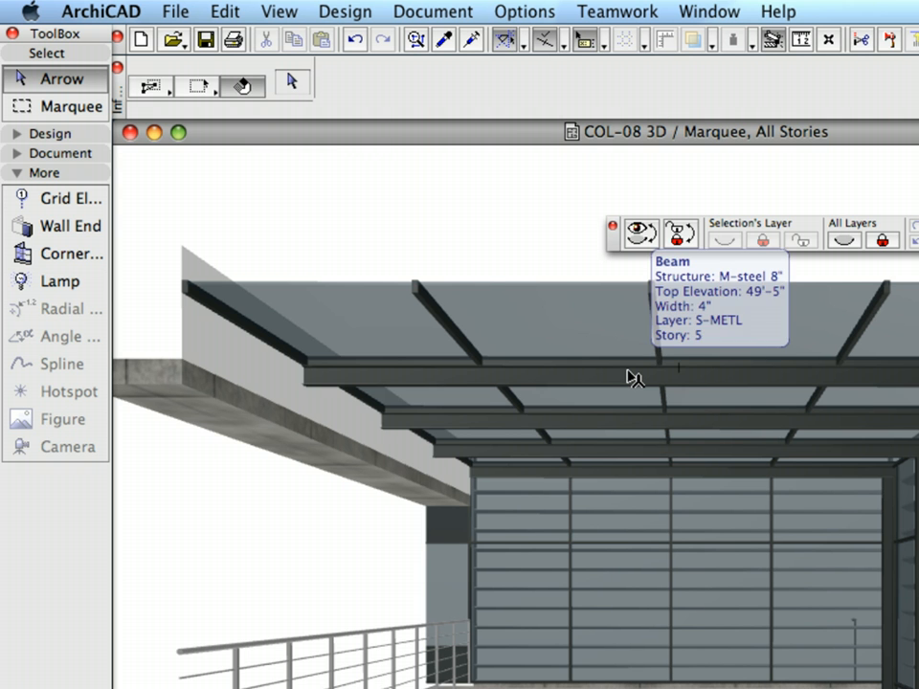
click(632, 377)
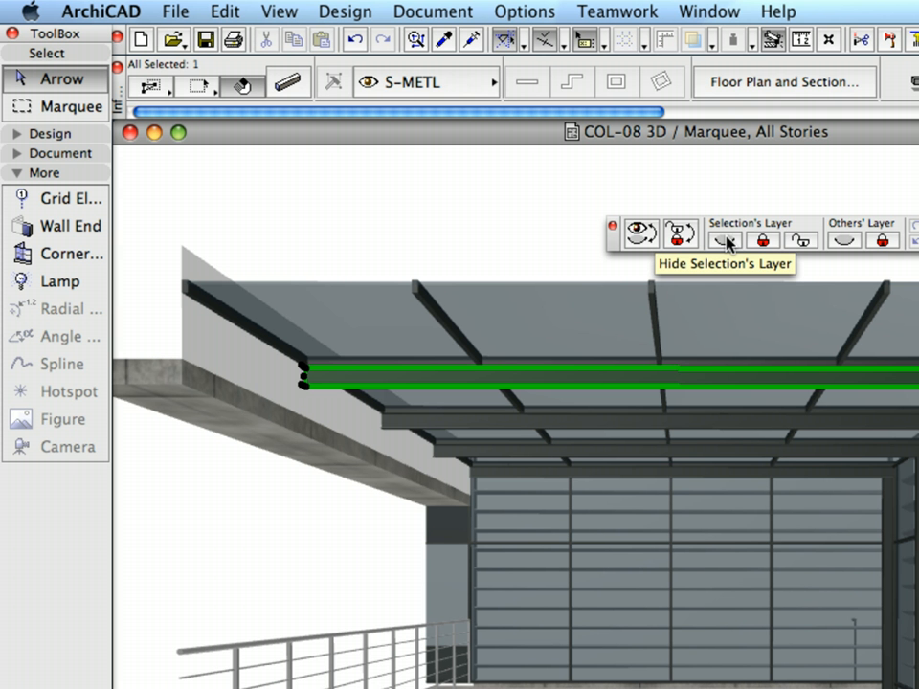
click(538, 184)
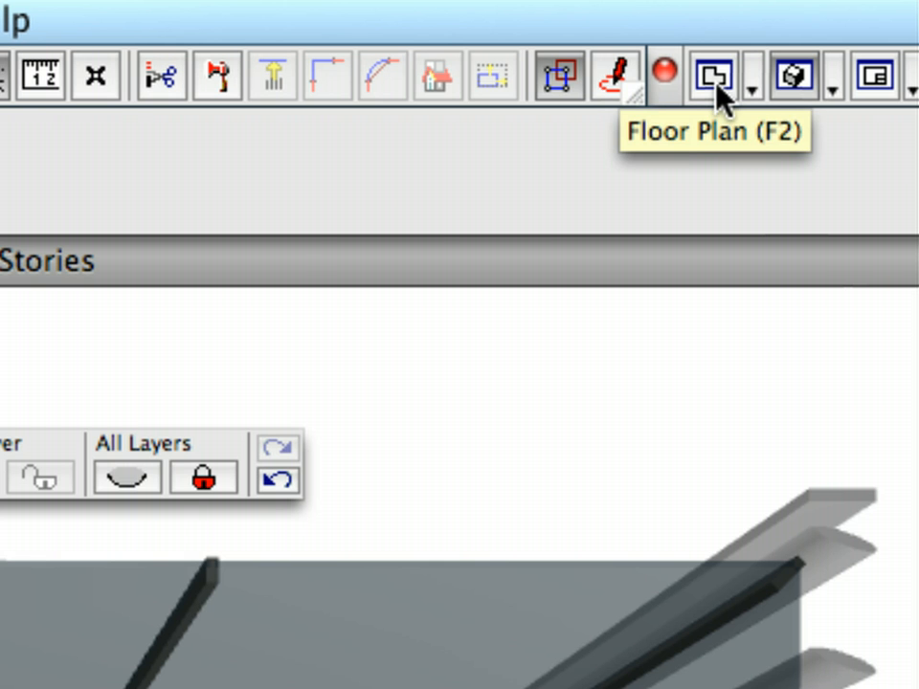
Switch to the floor plan and start a file merge with IFC file as the enabled format
click(716, 82)
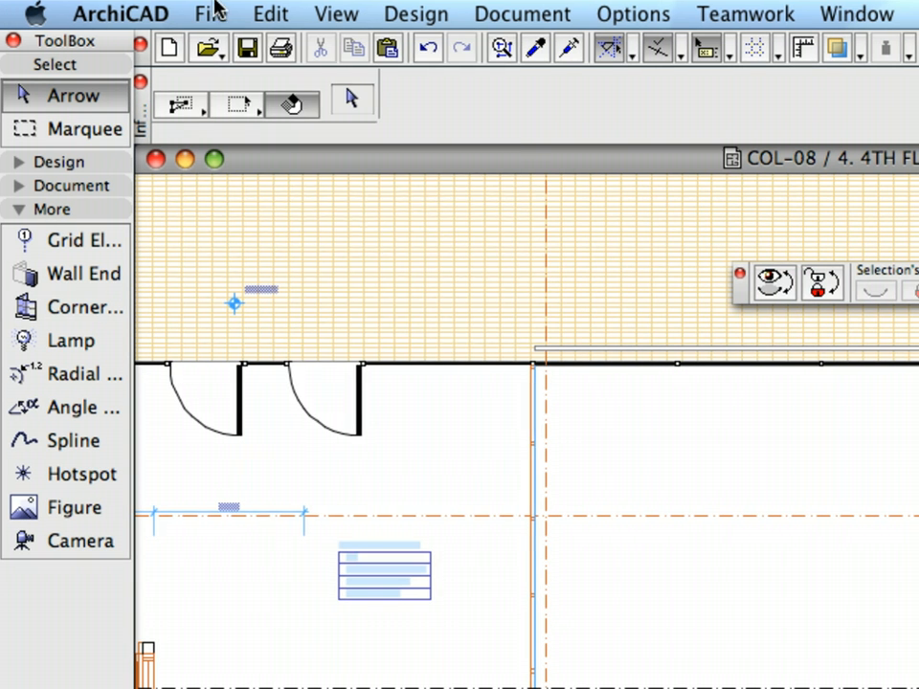
click(213, 11)
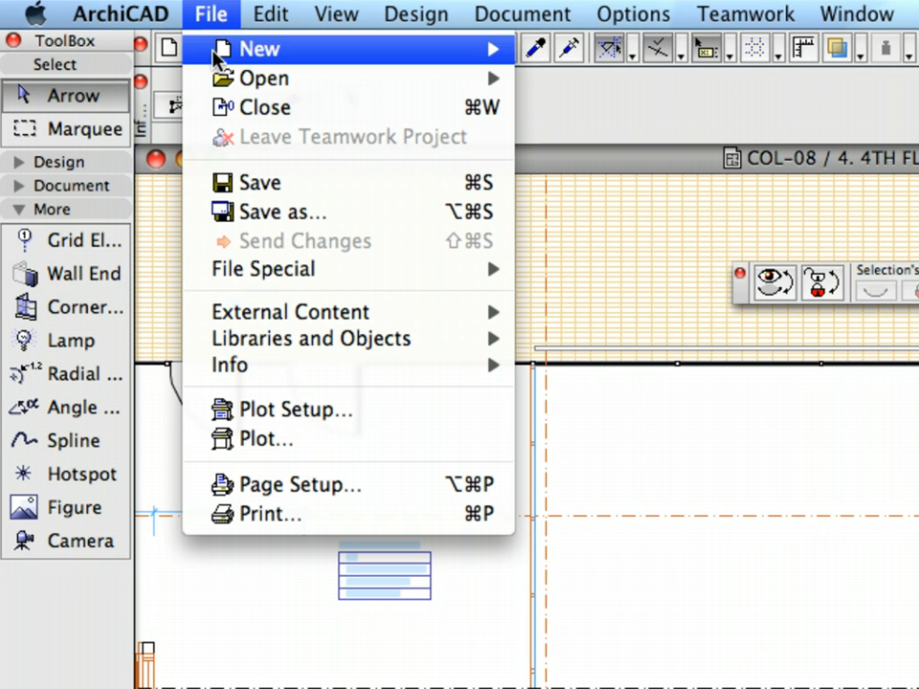
mouse_move(303, 269)
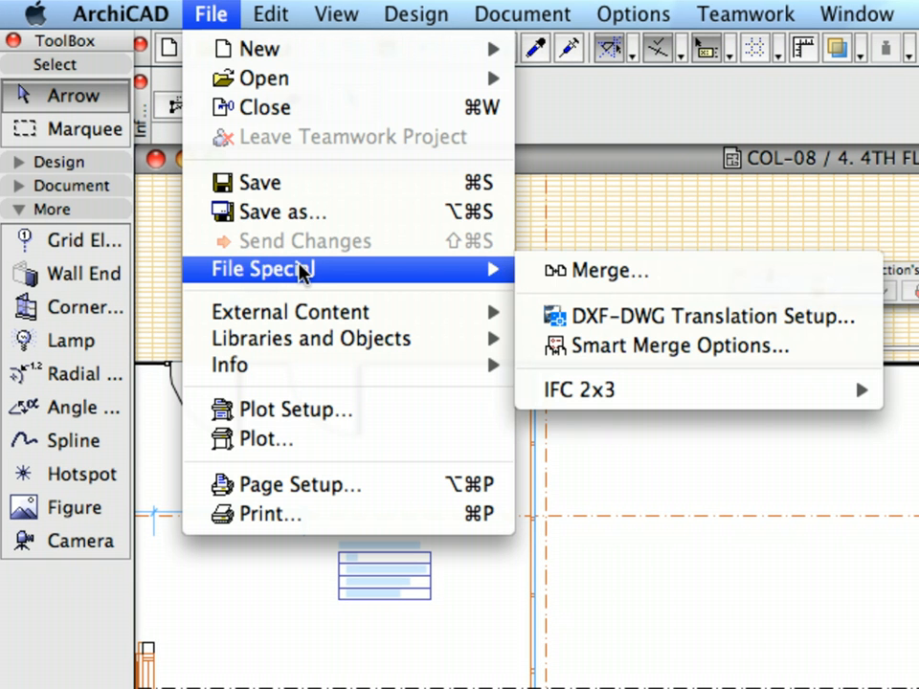
click(738, 275)
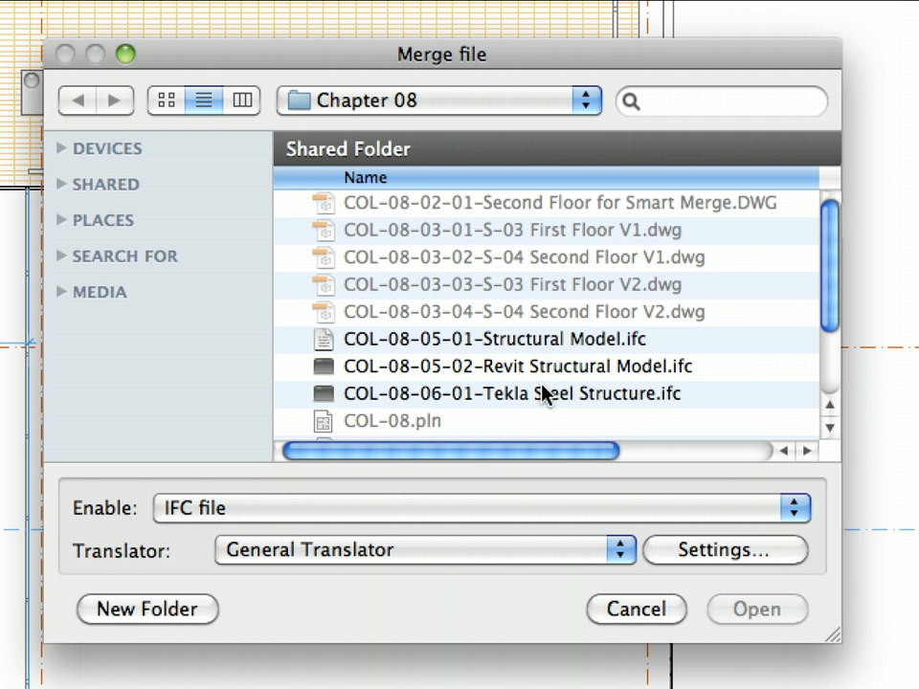
click(304, 515)
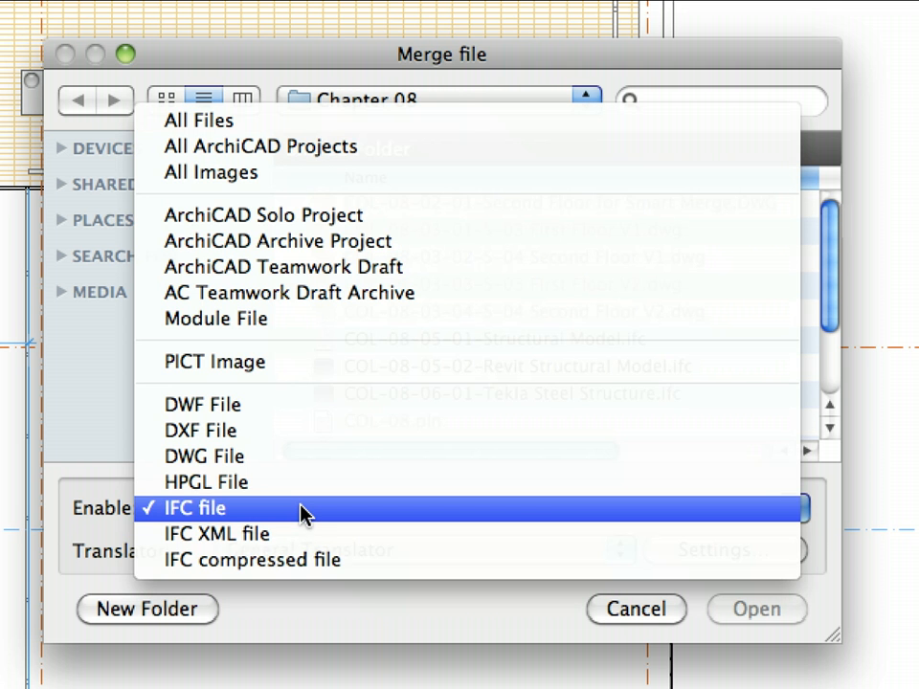
click(305, 513)
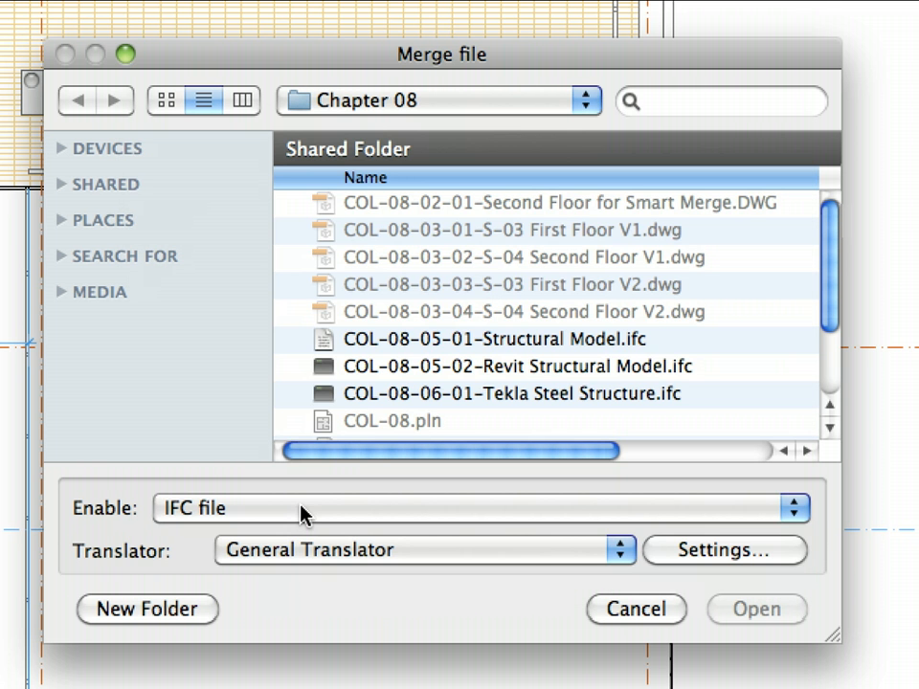
Duplicate the Data Exchange with Tekla Structures translator in the IFC translation setup and select the copy
click(780, 555)
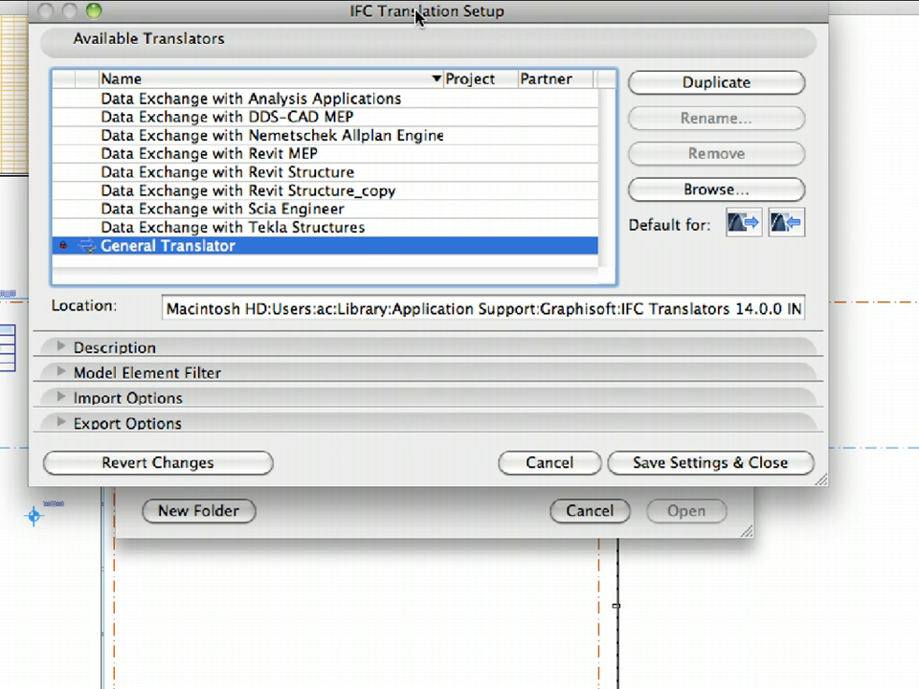
click(367, 231)
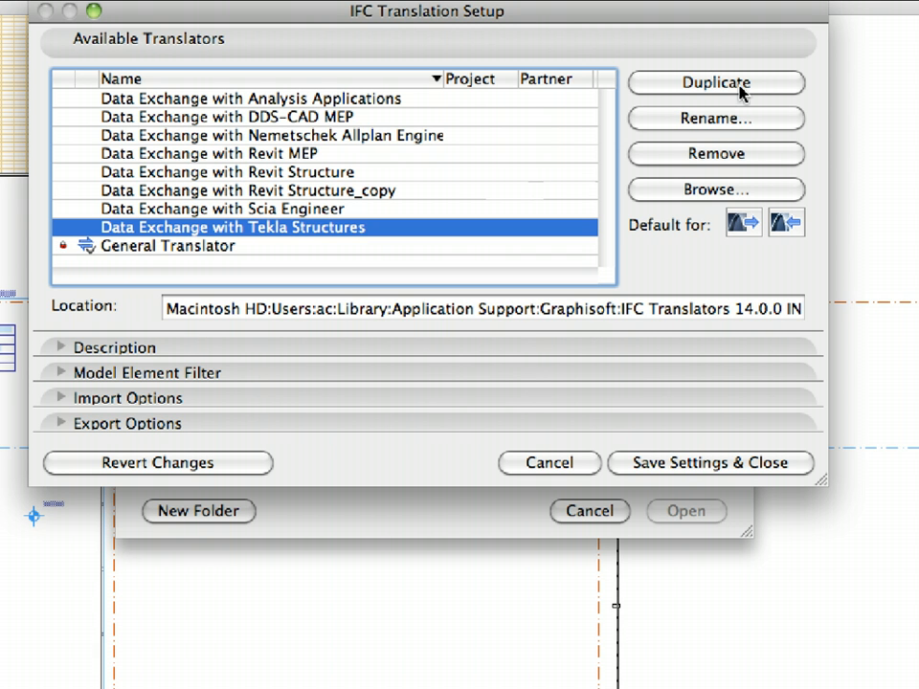
click(781, 86)
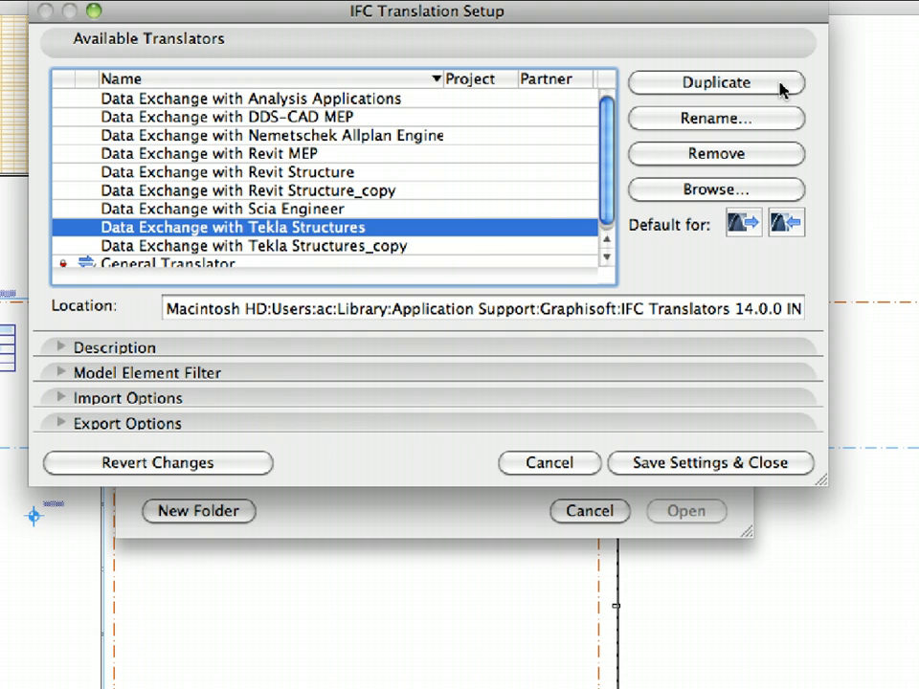
click(431, 249)
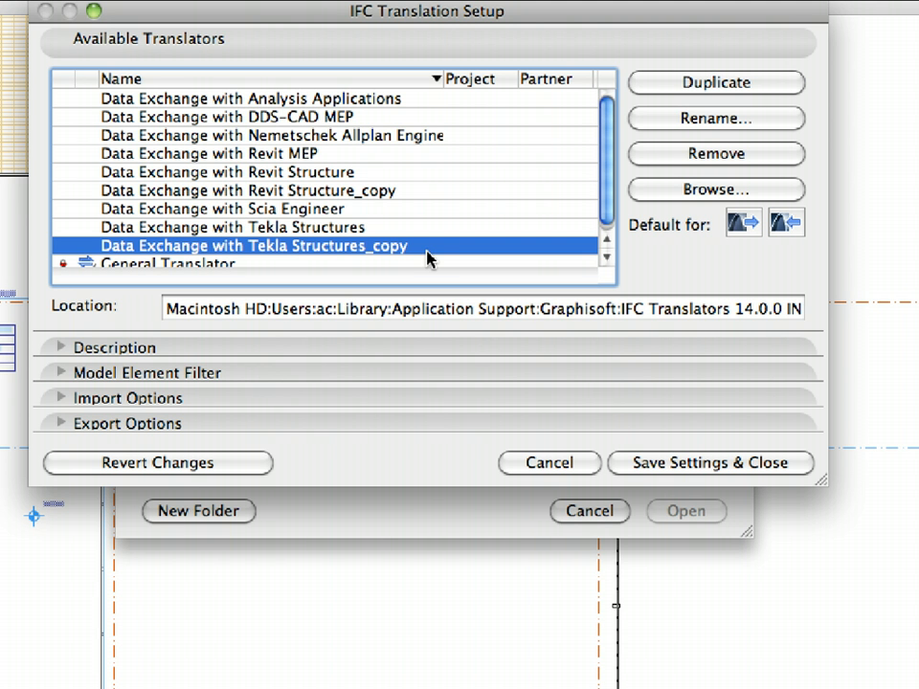
Set the copied translator to place imported elements on a common new unlocked layer named IFC Tekla Model, and save its settings
click(396, 399)
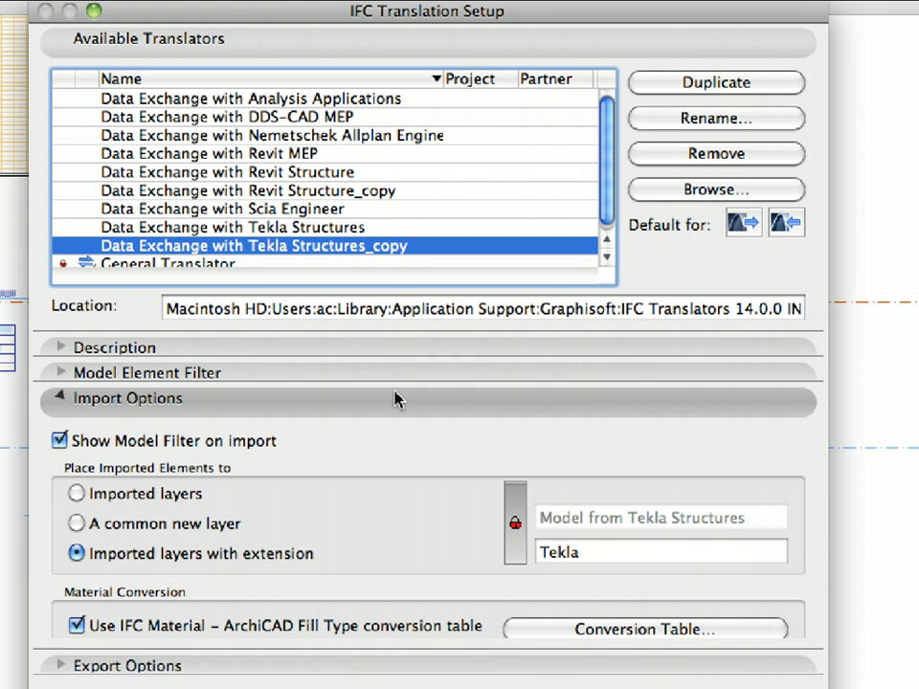
click(230, 525)
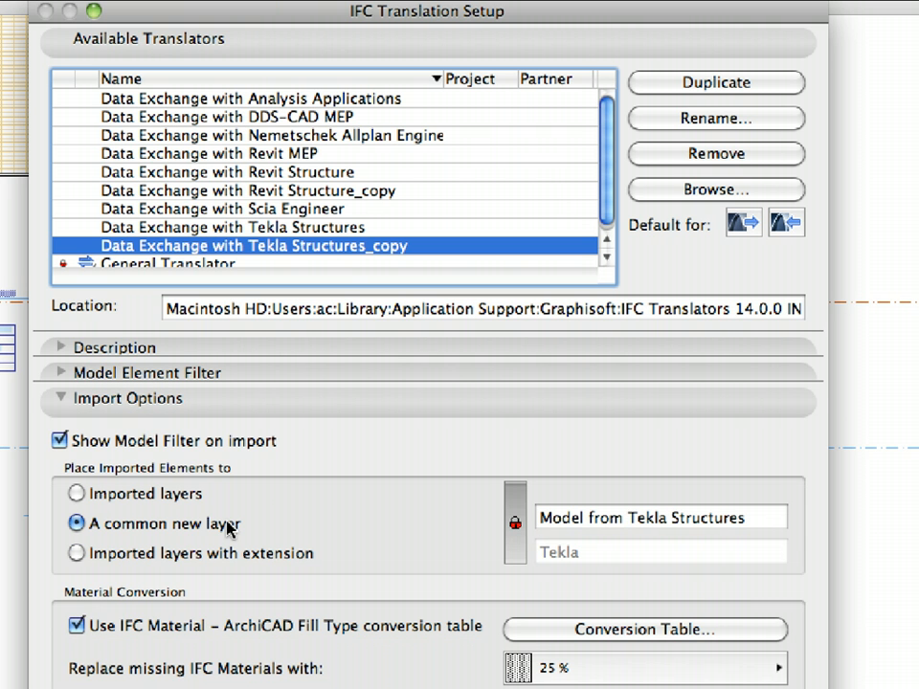
click(515, 526)
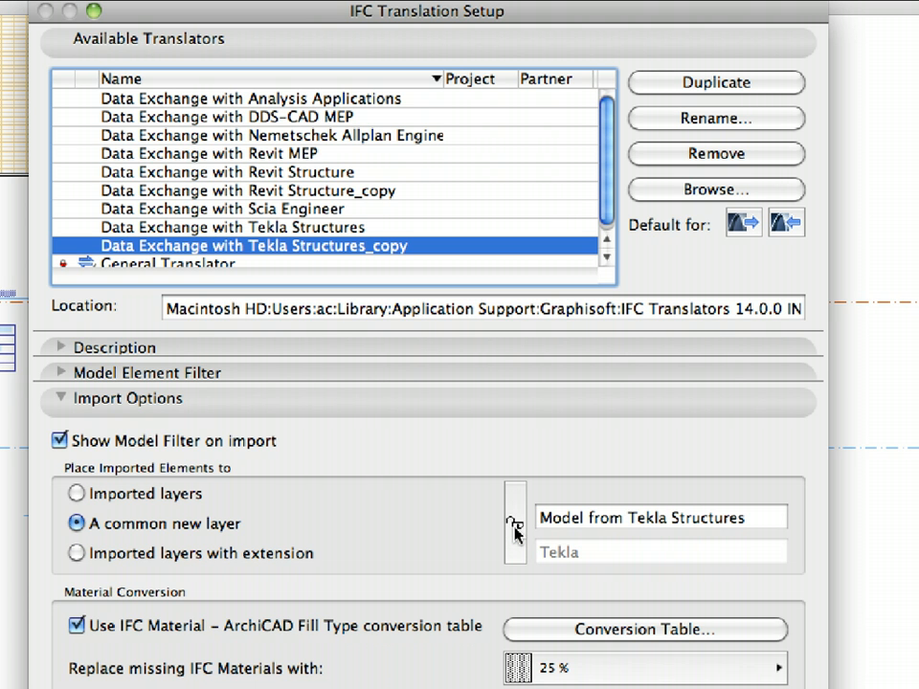
click(777, 517)
drag(778, 517, 522, 514)
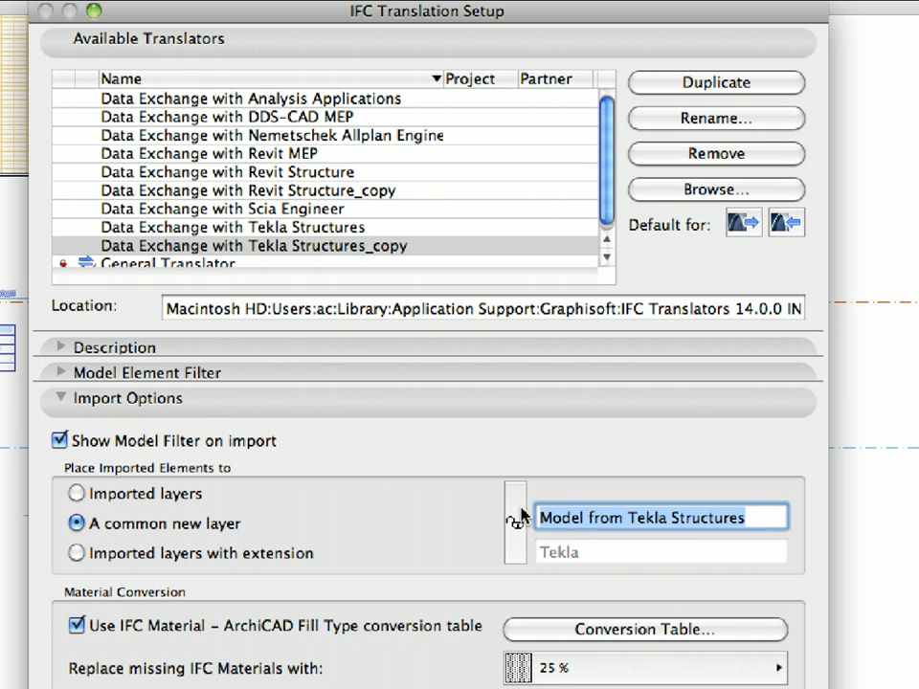
text(IFC T)
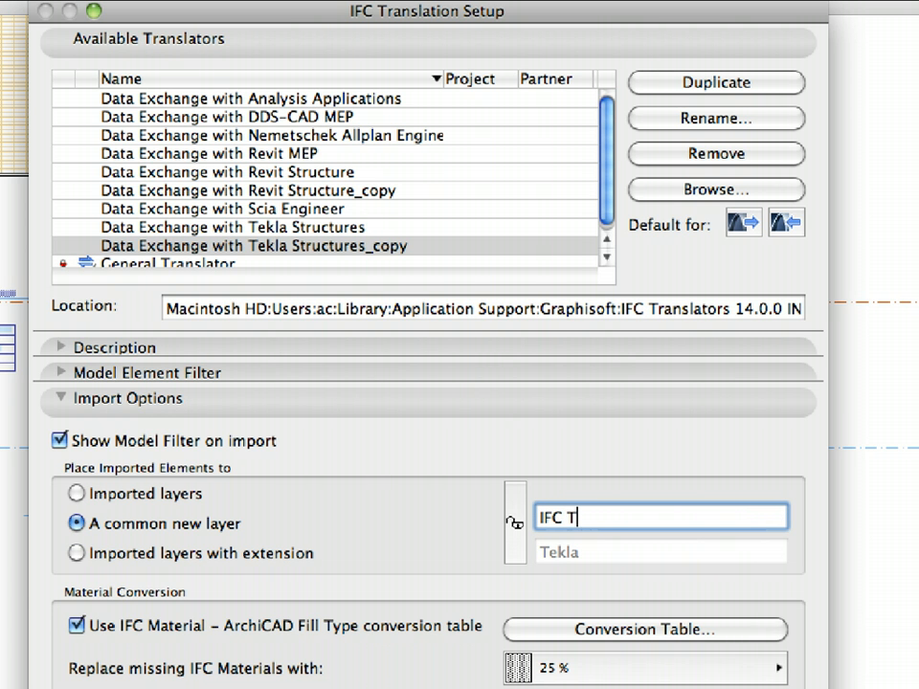
text(ekla Model)
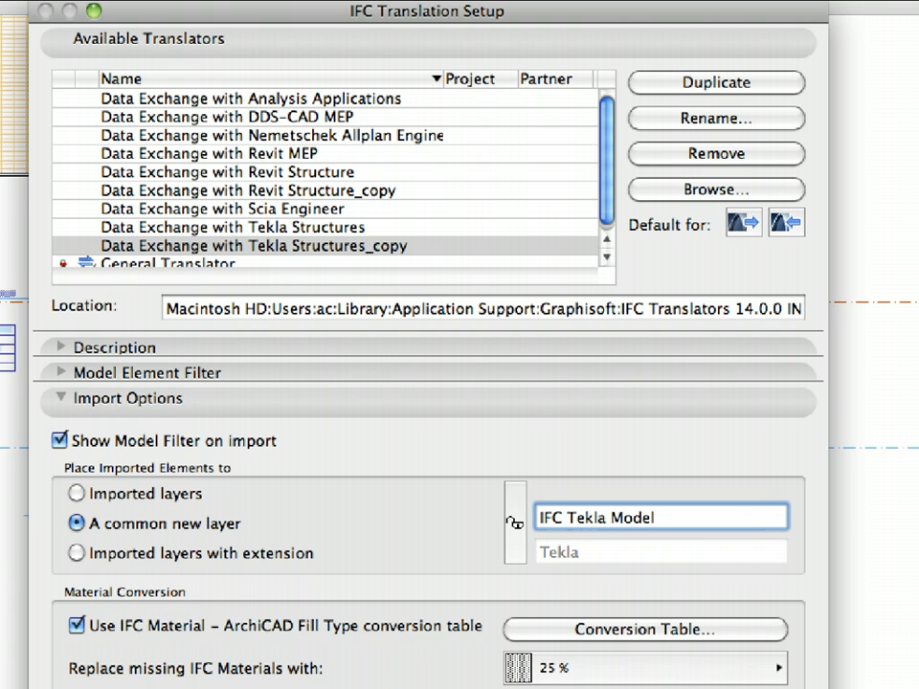
click(377, 406)
click(683, 472)
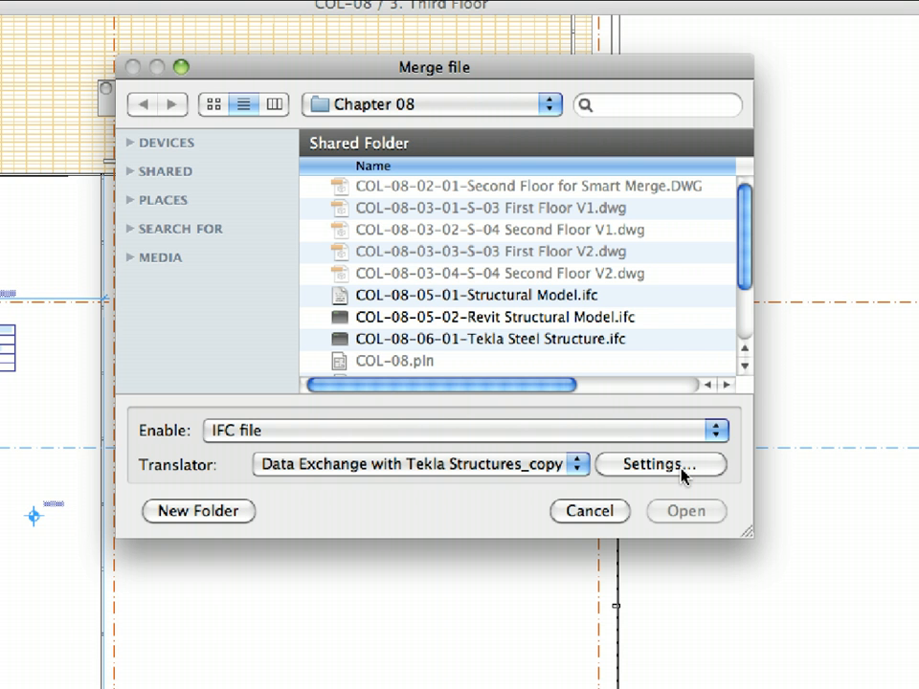
Open COL-08-06-01-Tekla Steel Structure.ifc for merging with the Data Exchange with Tekla Structures_copy translator
click(584, 343)
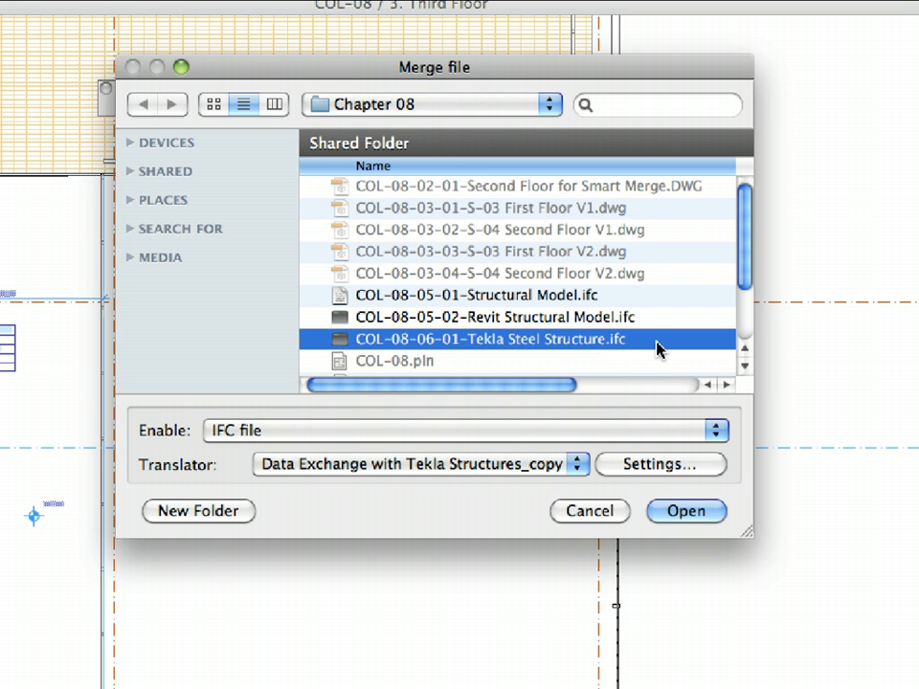
click(686, 511)
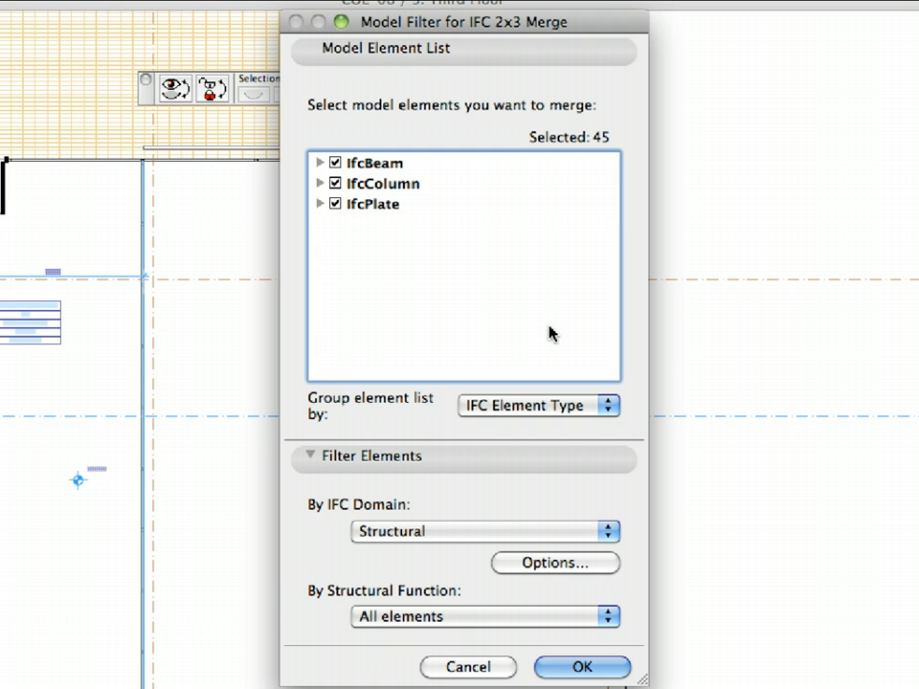
Review the individual IfcColumn and IfcPlate entries in the model filter and merge all selected Structural elements into the project
click(320, 183)
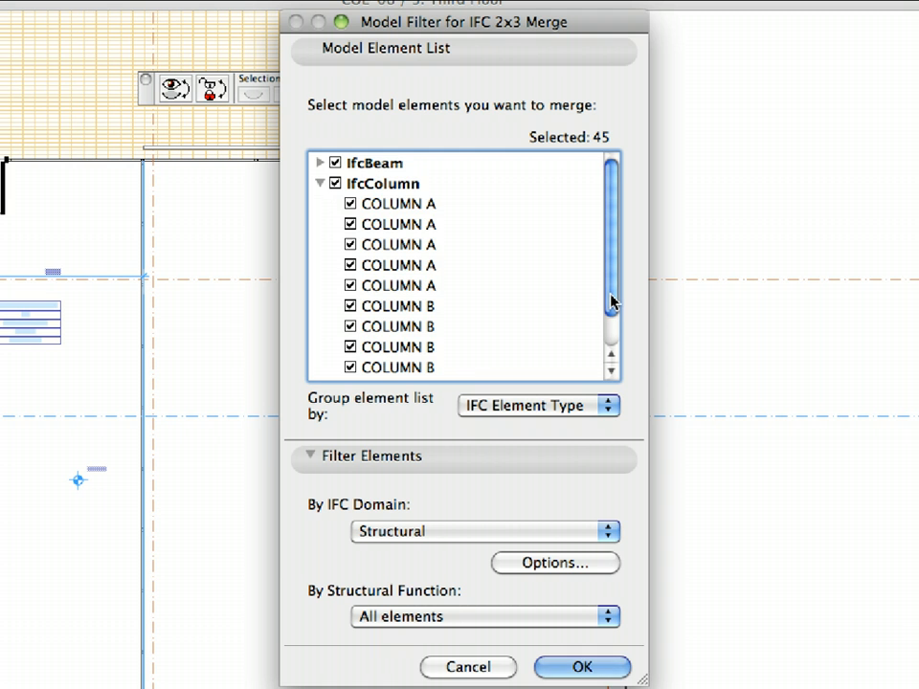
scroll(613, 306, down, 1)
drag(610, 300, 609, 331)
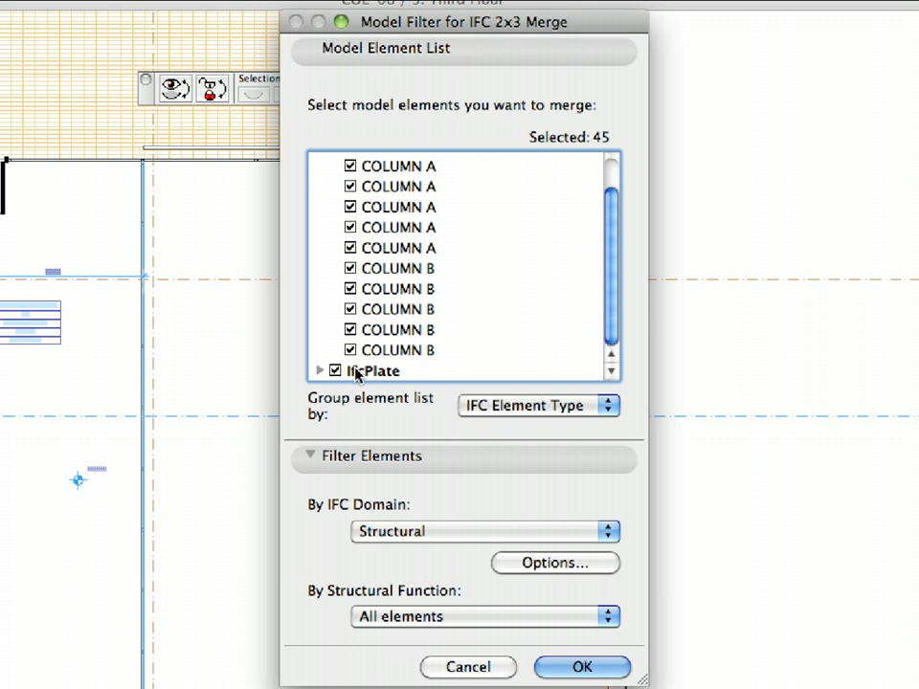
click(321, 372)
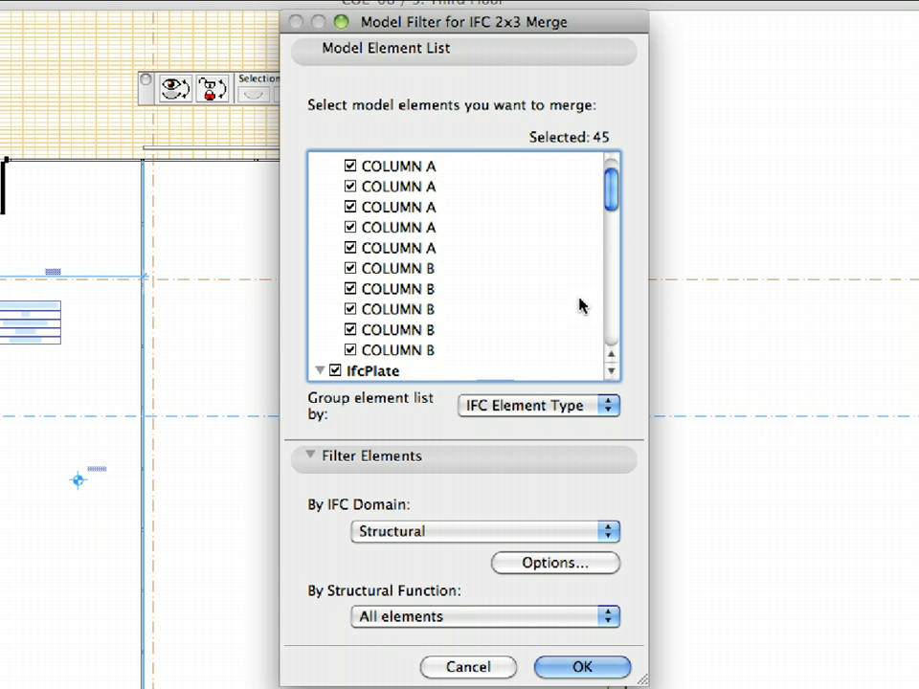
drag(614, 195, 616, 236)
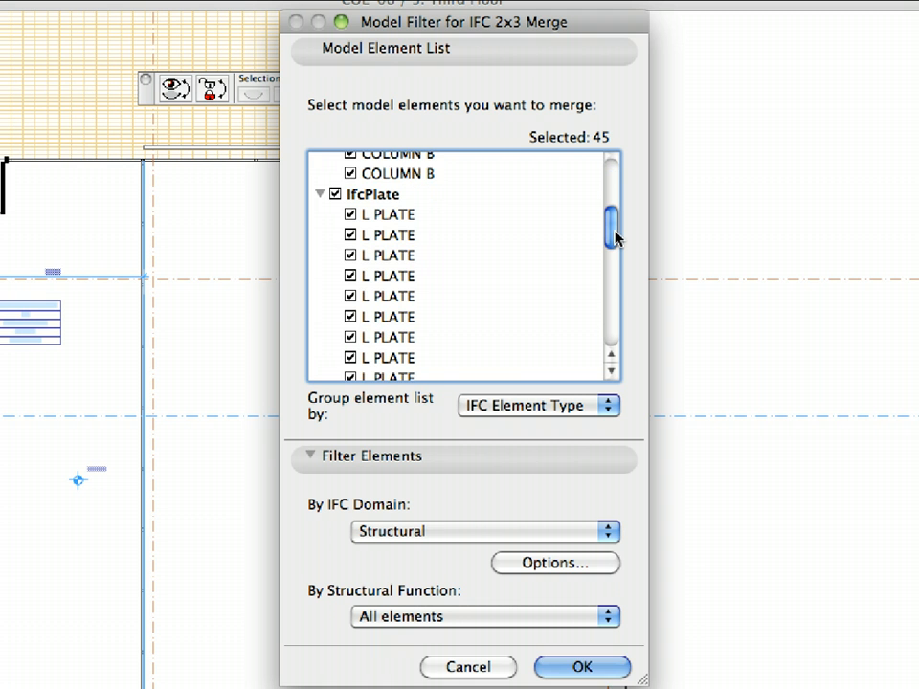
drag(616, 236, 613, 333)
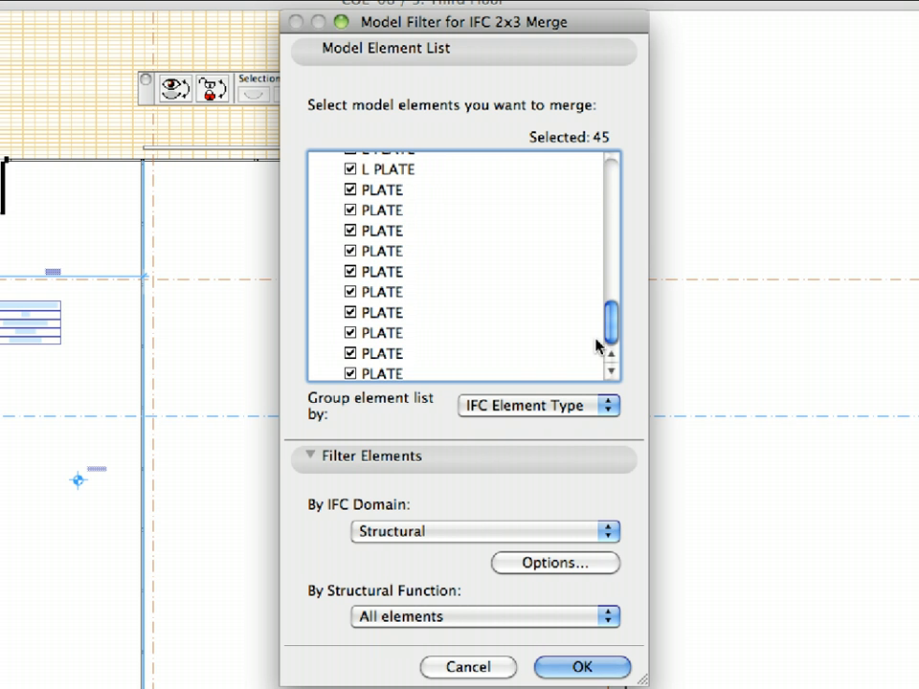
click(622, 669)
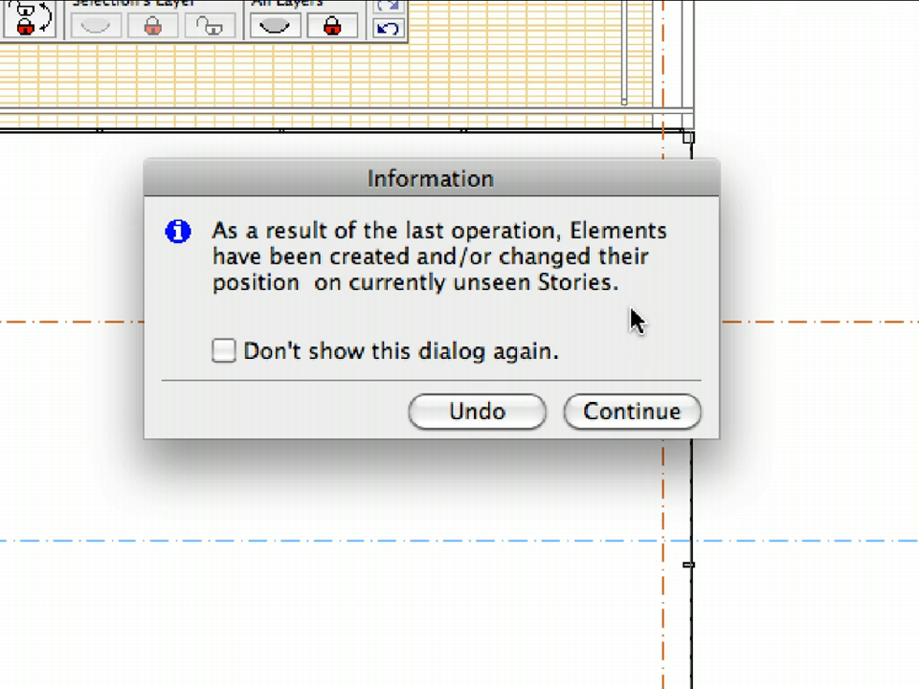
click(693, 419)
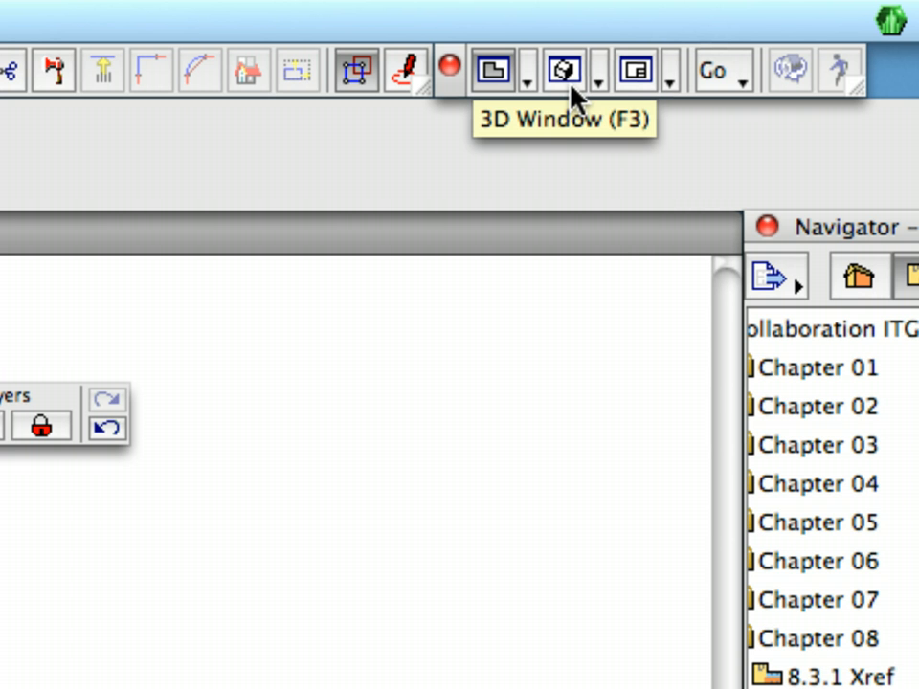
In the 3D window, isolate the merged Tekla model by selecting one of its columns and hiding all other layers
click(570, 86)
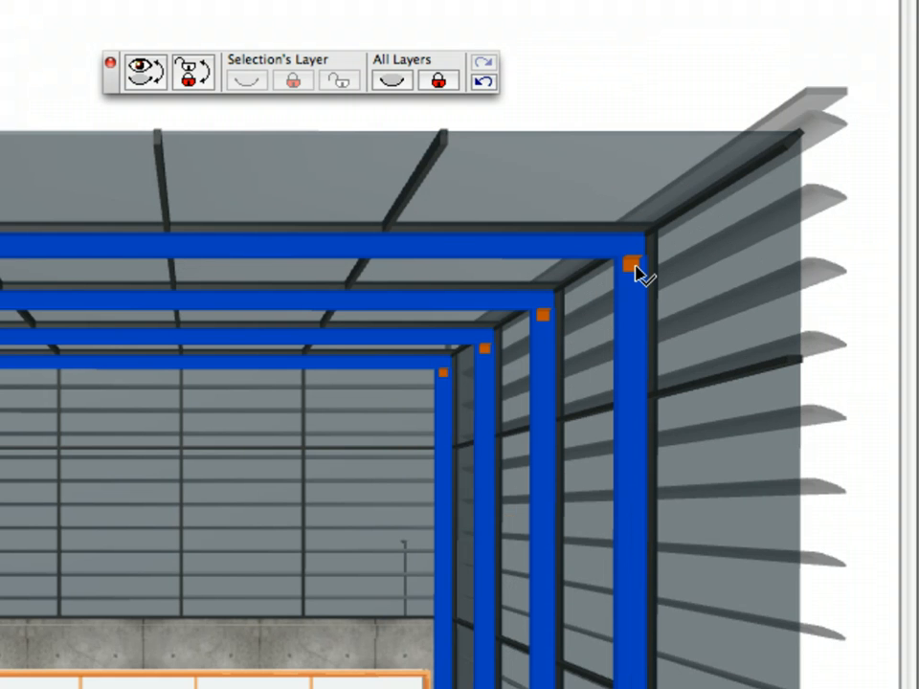
scroll(637, 273, up, 8)
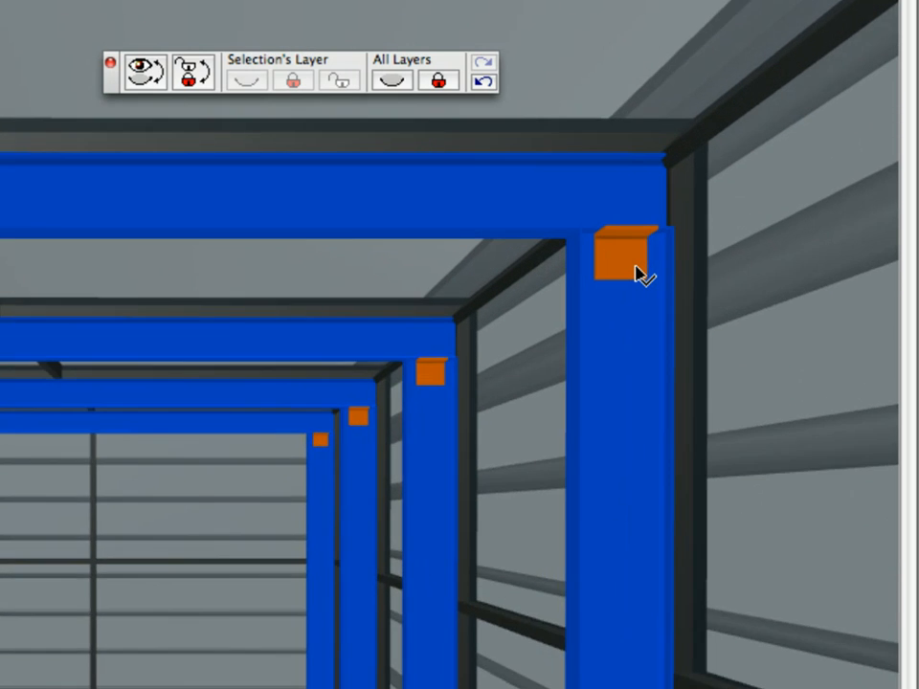
scroll(639, 275, up, 3)
mouse_move(638, 275)
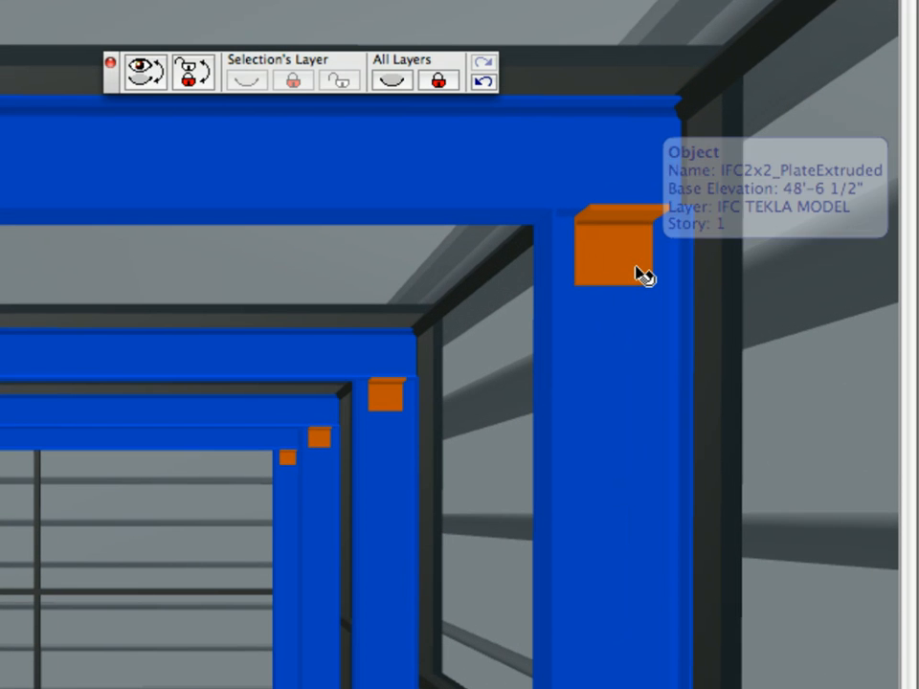
mouse_move(559, 274)
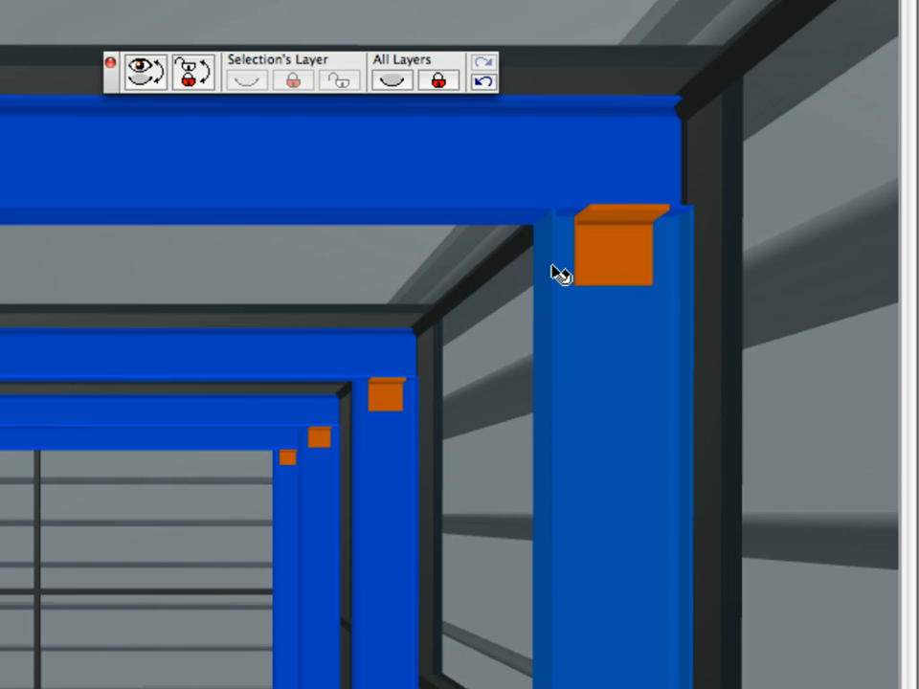
click(560, 274)
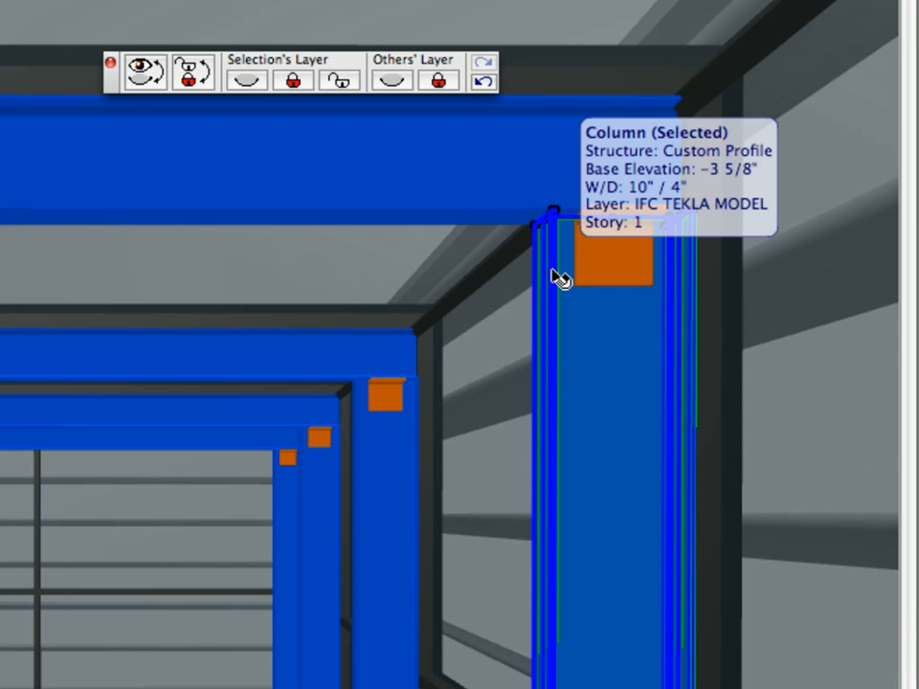
click(391, 83)
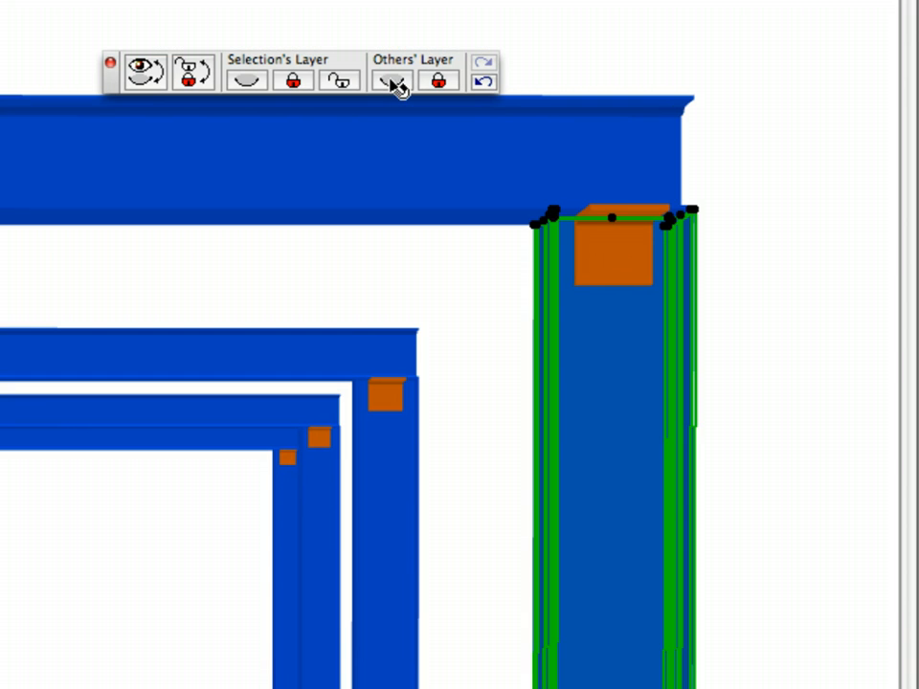
click(765, 67)
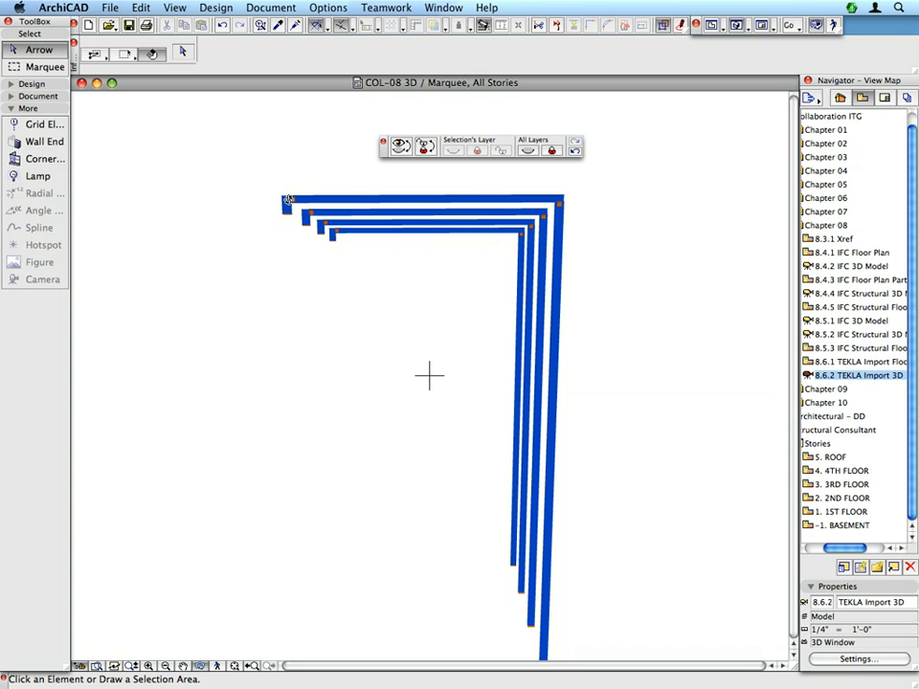
Examine the short column at the far end of the front beam, checking its element type and layer
drag(289, 200, 289, 199)
scroll(289, 200, up, 10)
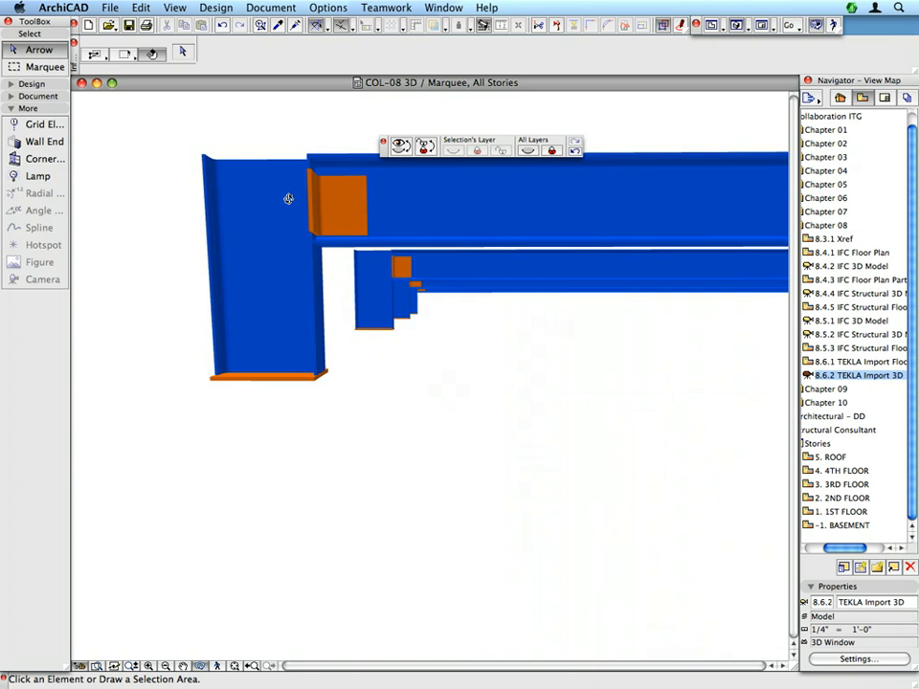
scroll(309, 232, down, 5)
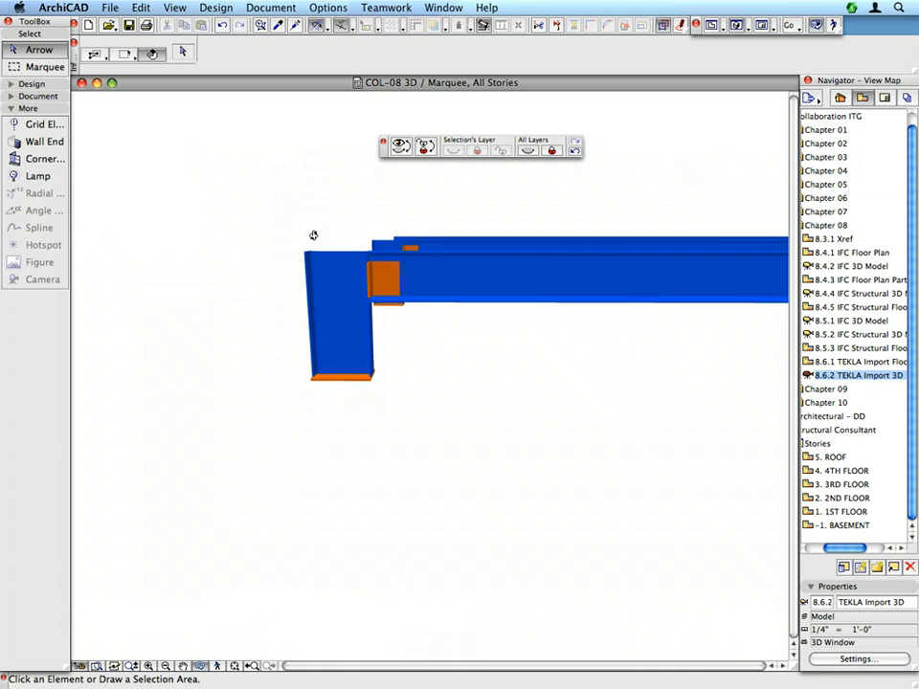
scroll(314, 239, up, 10)
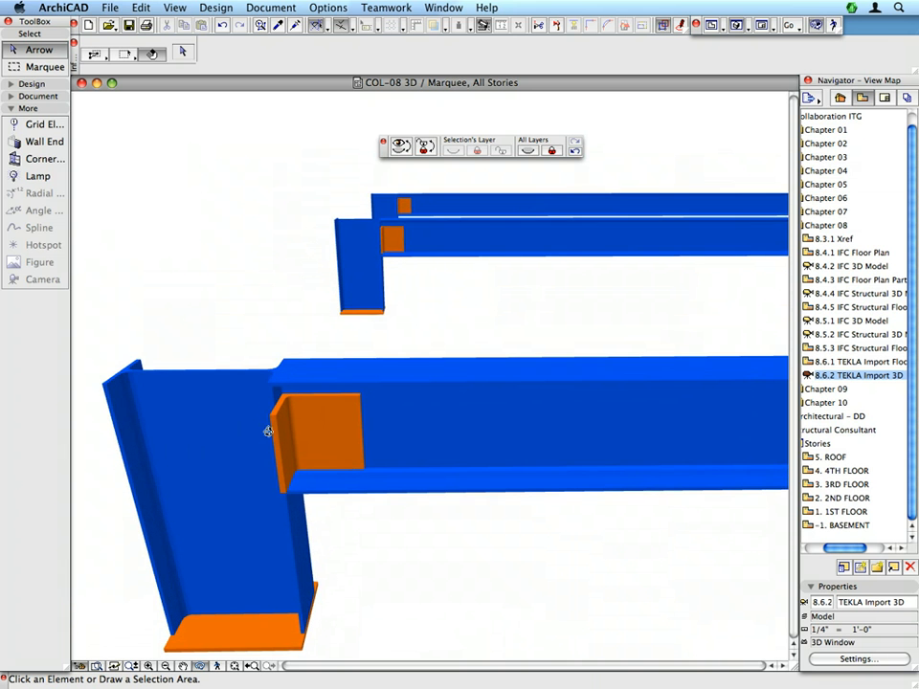
shift+middle_drag(269, 432, 235, 390)
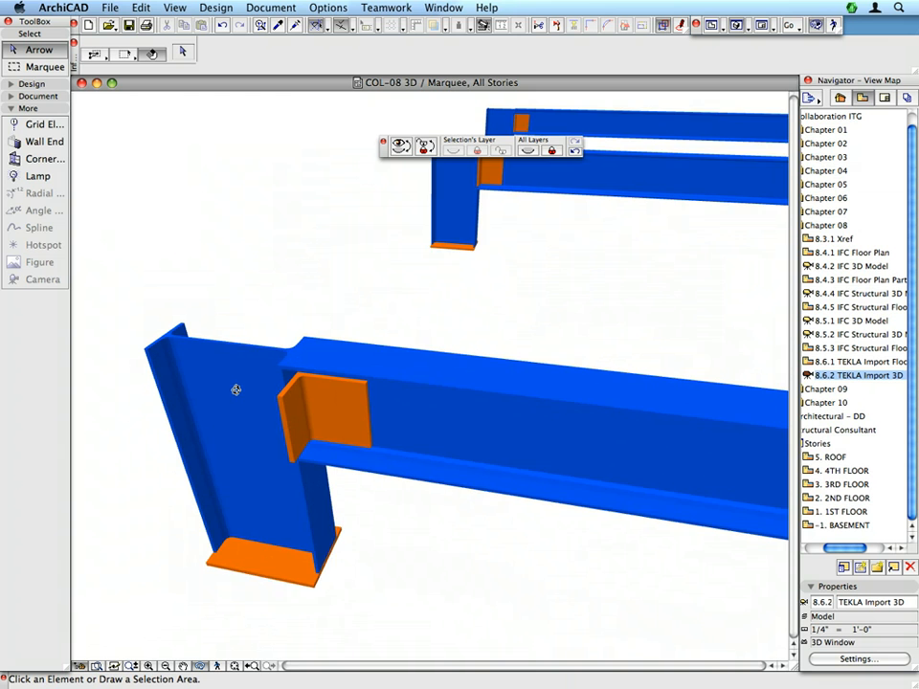
scroll(236, 390, up, 6)
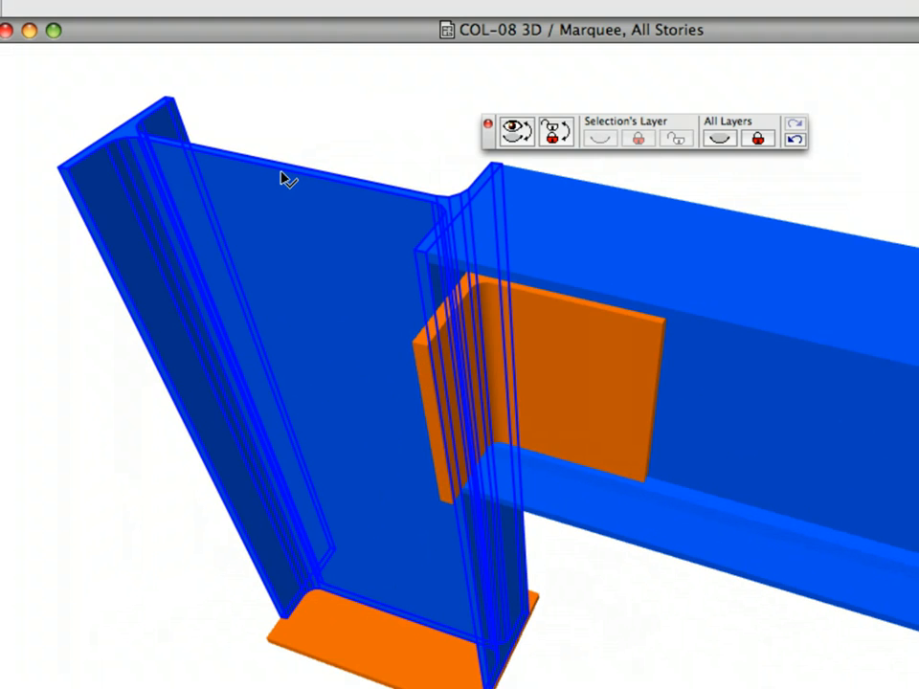
mouse_move(288, 178)
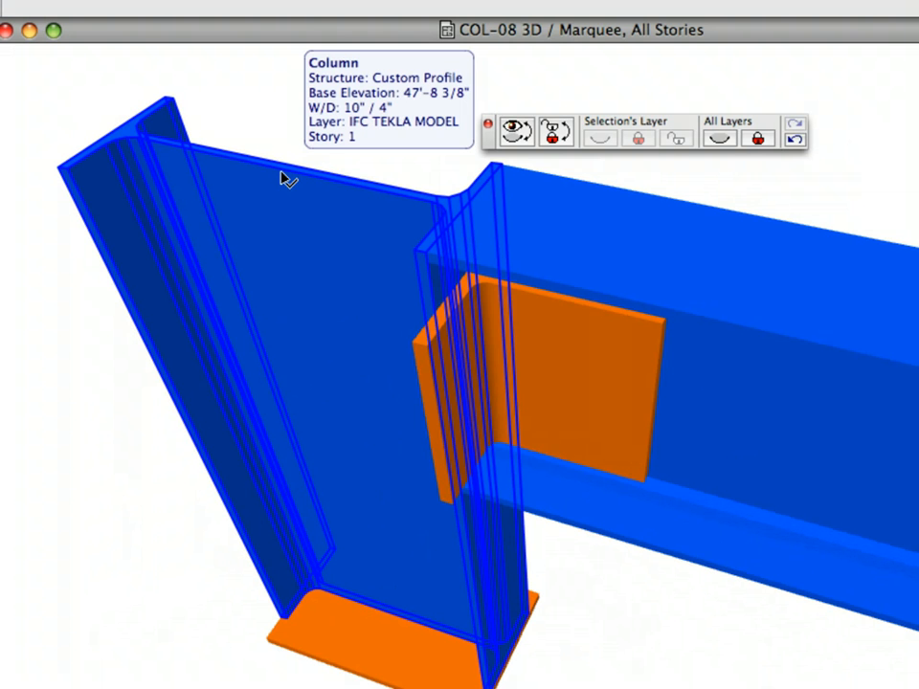
click(287, 178)
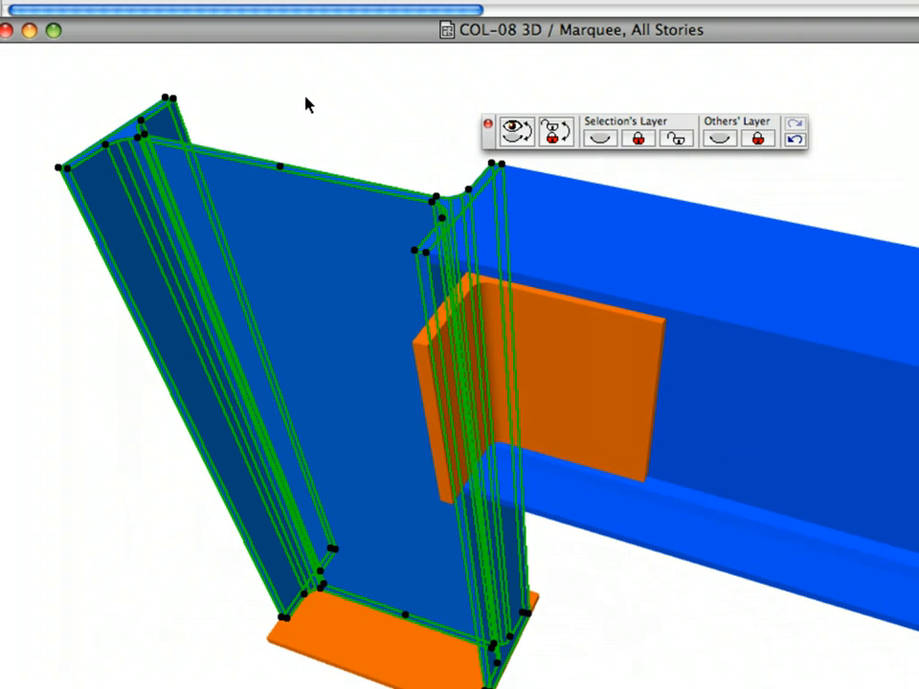
click(306, 105)
Examine the element types and layers of the connected beam, the angled connection plate and the plate beneath the short column
mouse_move(591, 273)
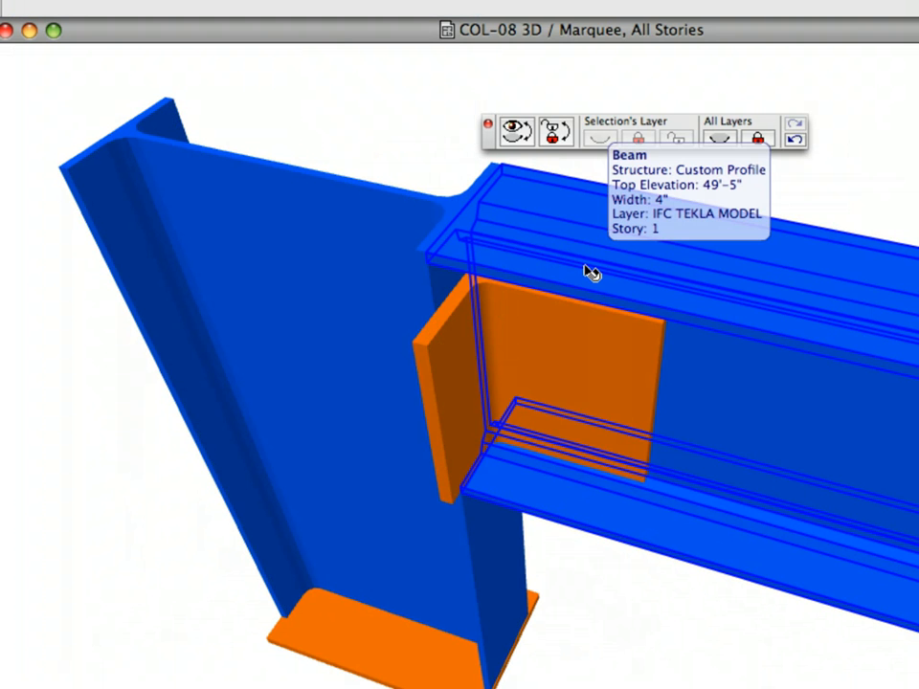
click(591, 273)
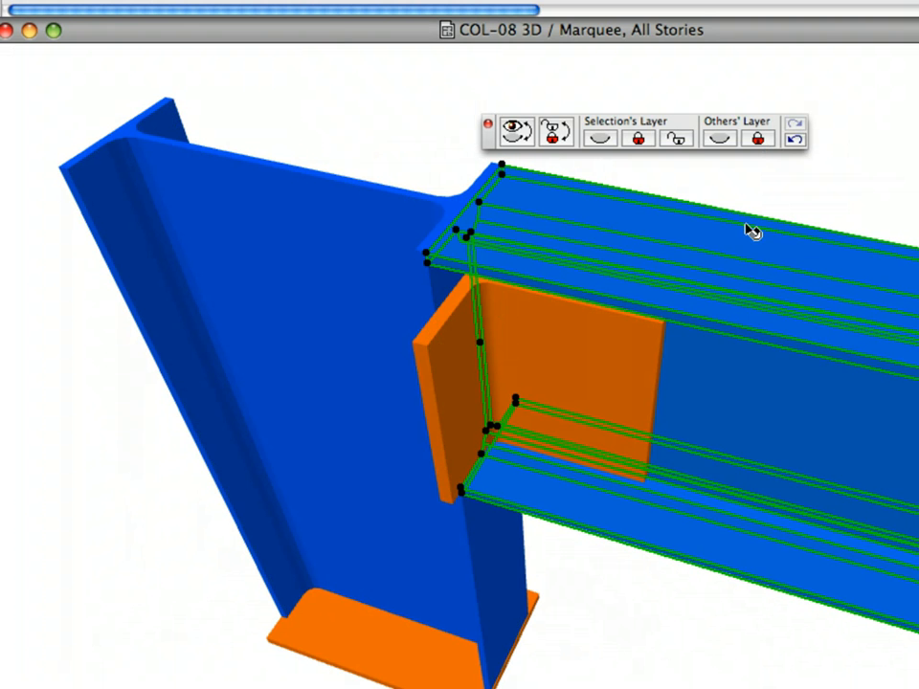
click(866, 192)
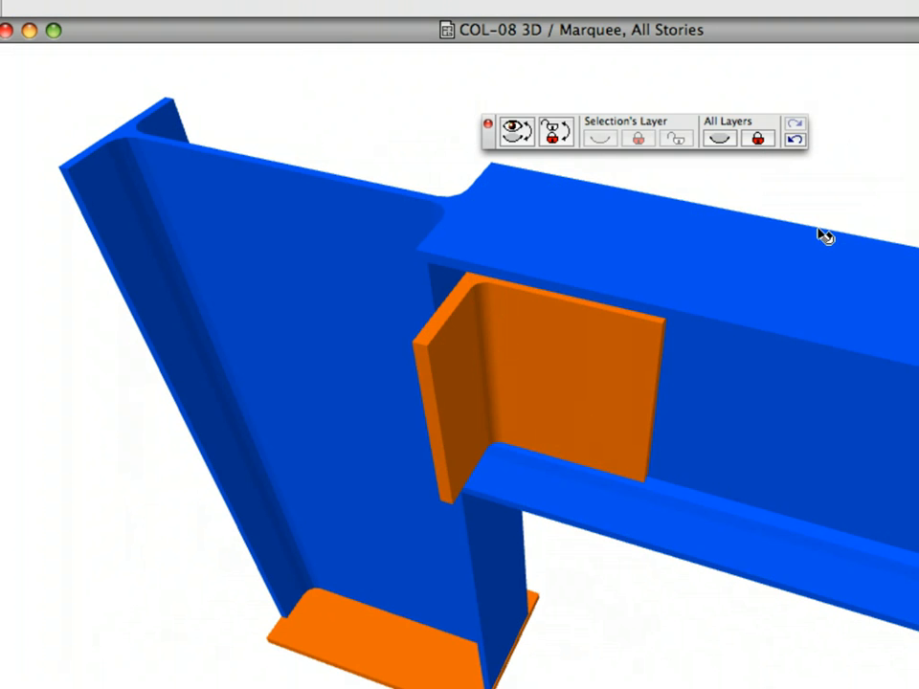
click(456, 340)
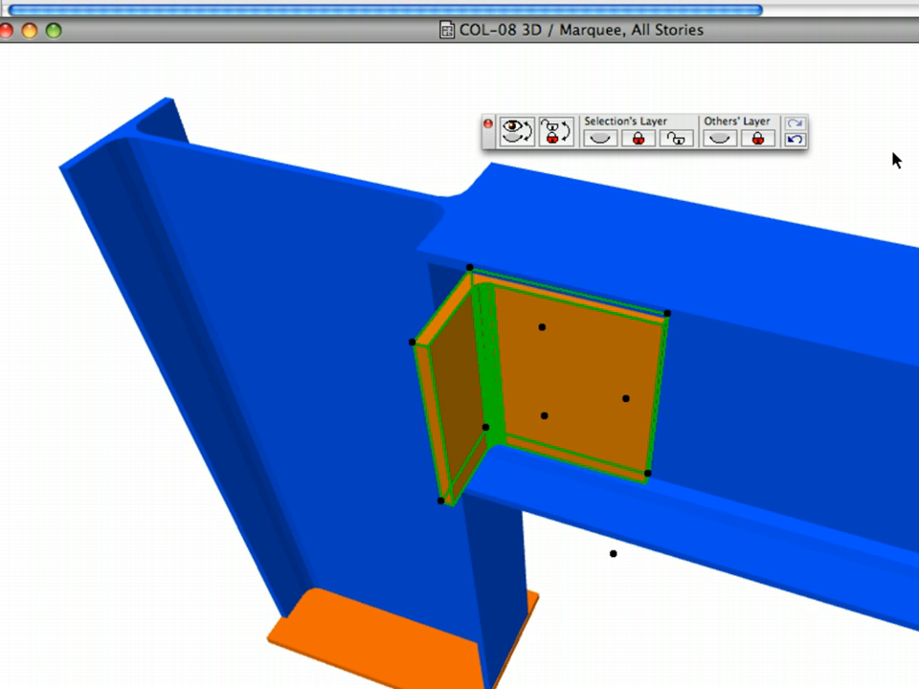
click(894, 153)
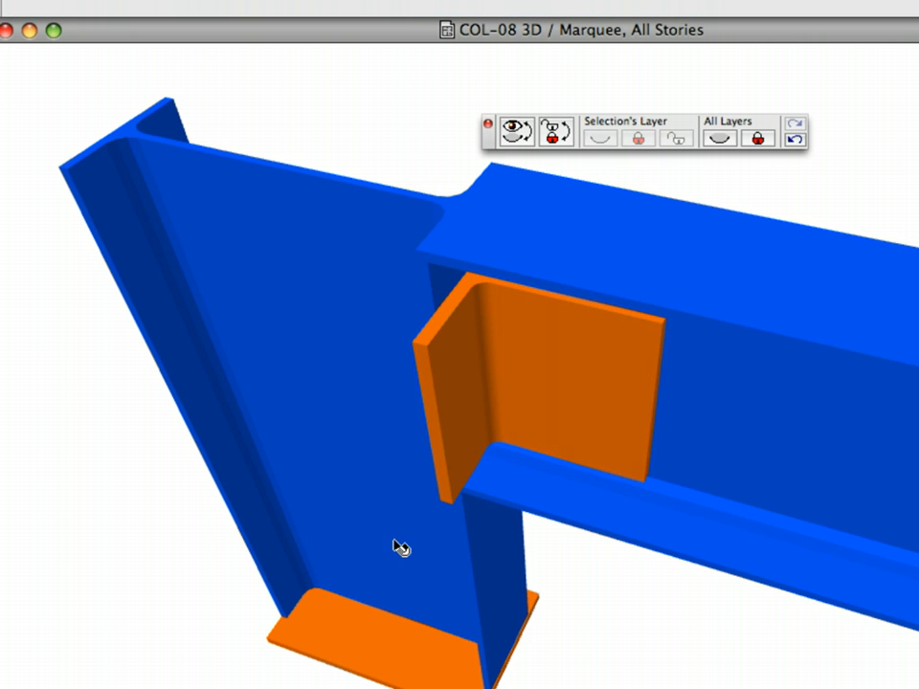
mouse_move(319, 646)
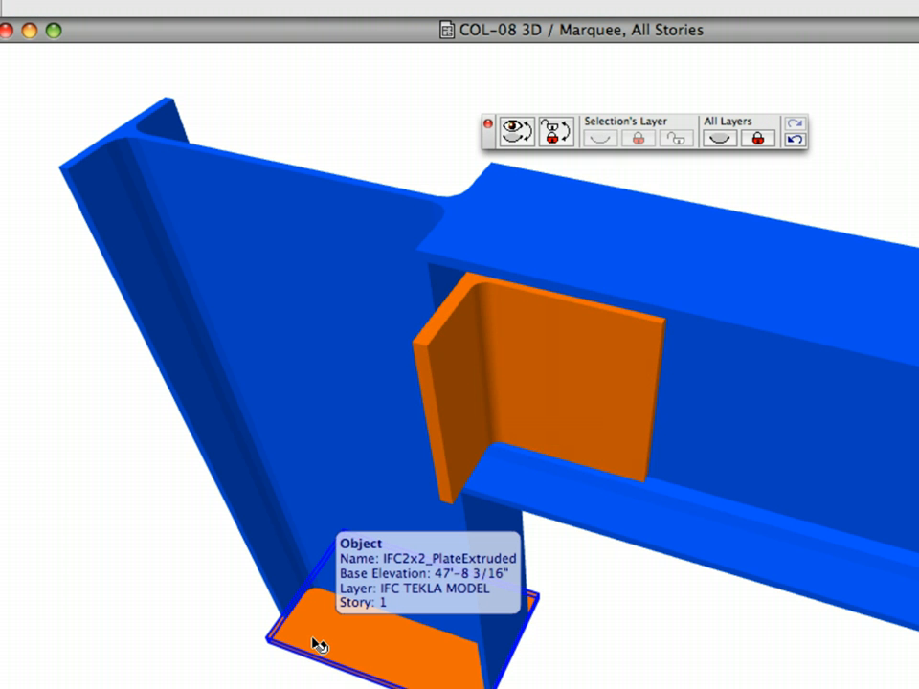